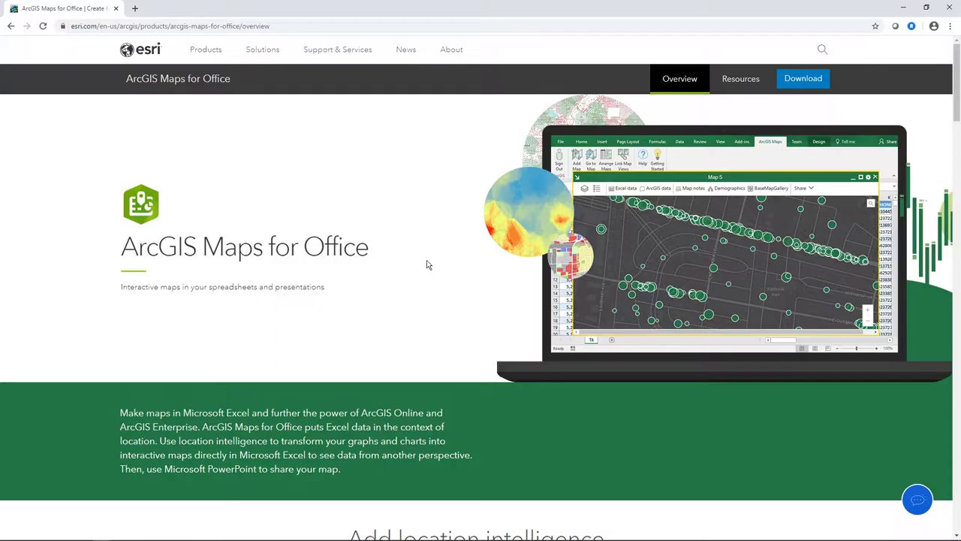
Scroll through the ArcGIS Maps for Office page, then minimize Chrome to reveal the blank Book1.
scroll(427, 262, "down", 6)
scroll(427, 264, "down", 15)
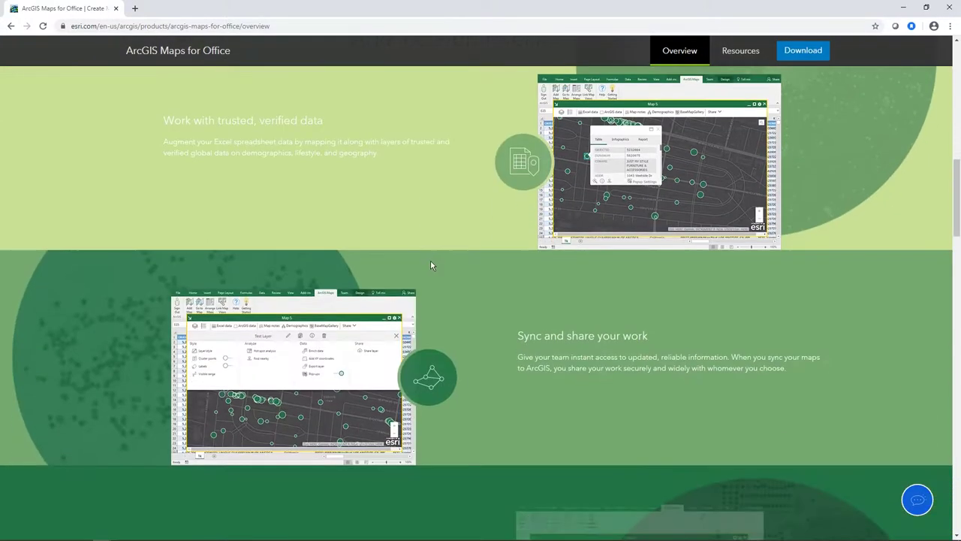
scroll(424, 263, "up", 20)
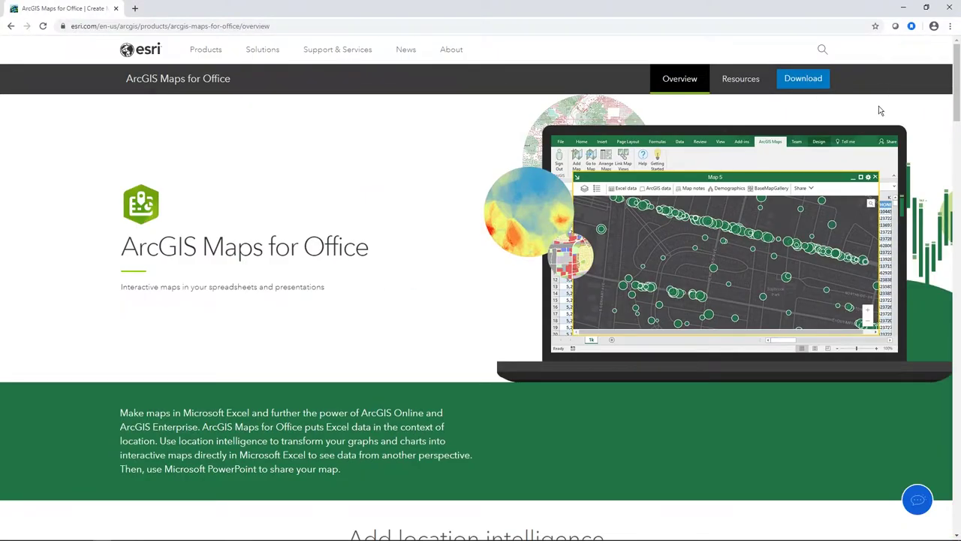
left_click(906, 8)
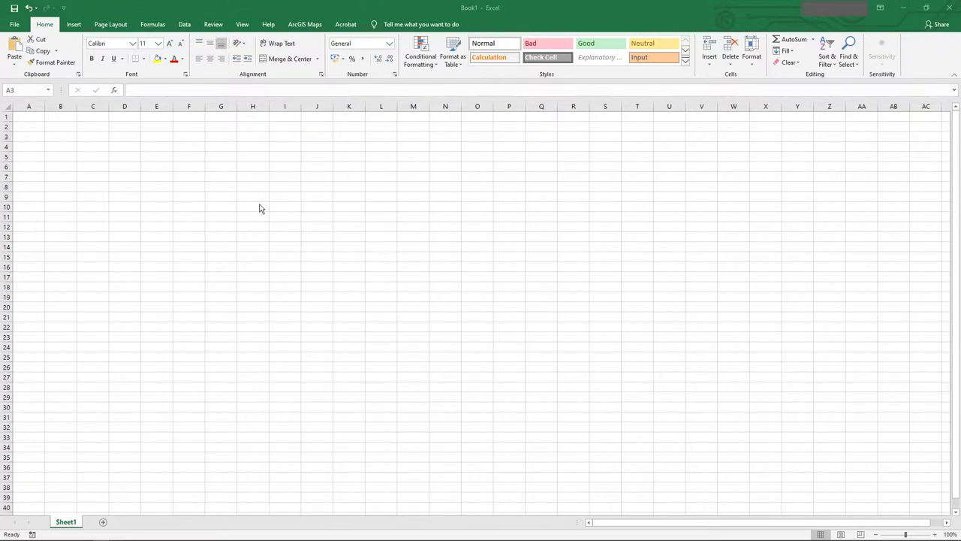
Show the ArcGIS Maps tools and enter London and Leicester in A3:A4.
left_click(317, 24)
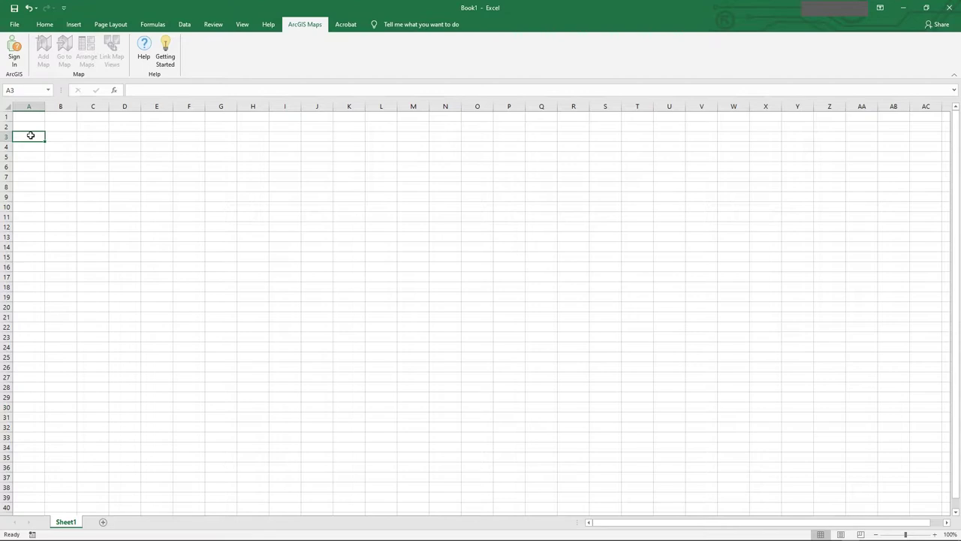
type("London")
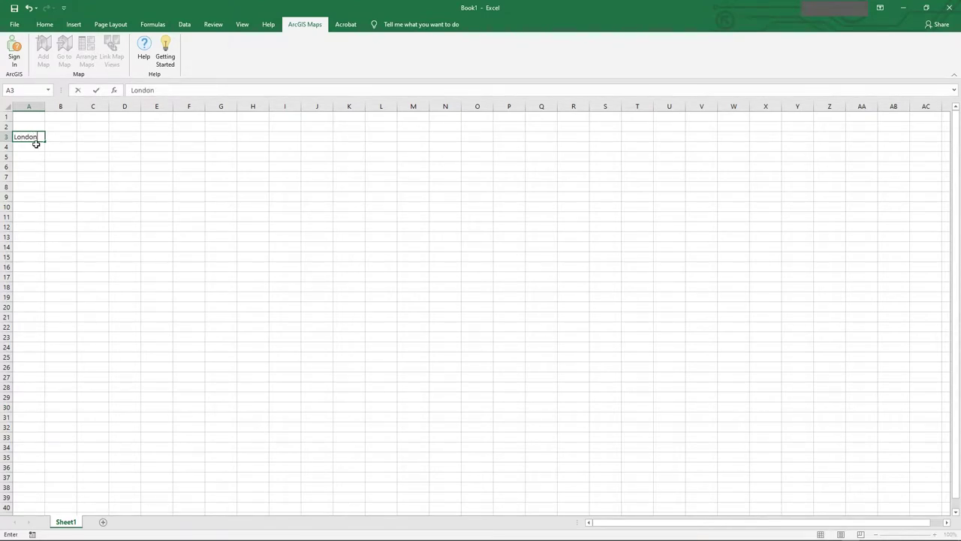
key("Return")
type("Leic")
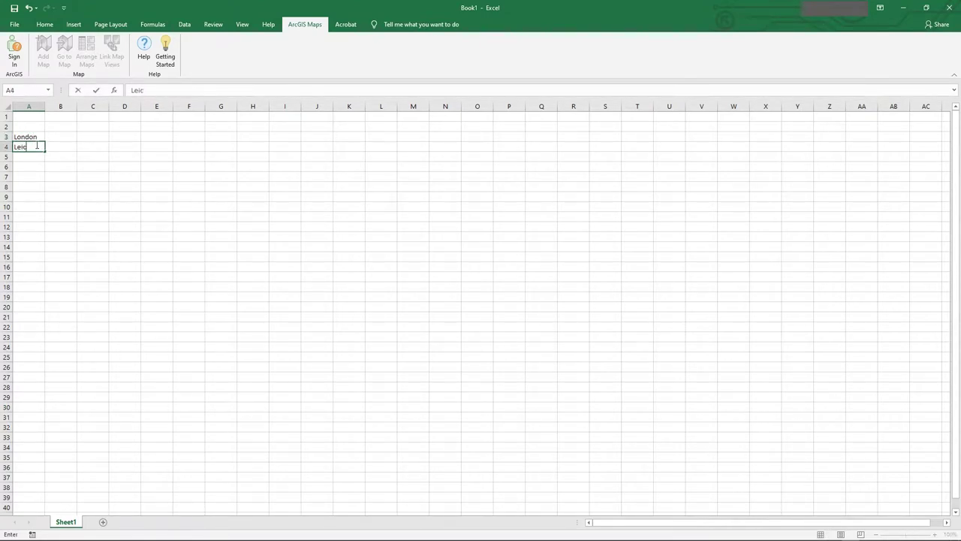
type("ester")
key("Up")
key("Right")
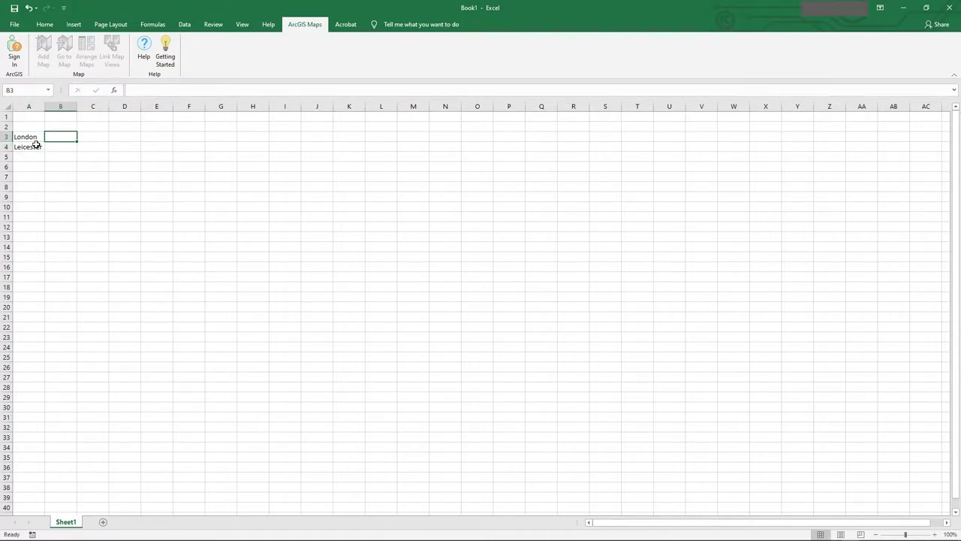
Enter the values 50 and 100 in B3:B4, ending back on cell A3.
type("50")
key("Return")
type("100")
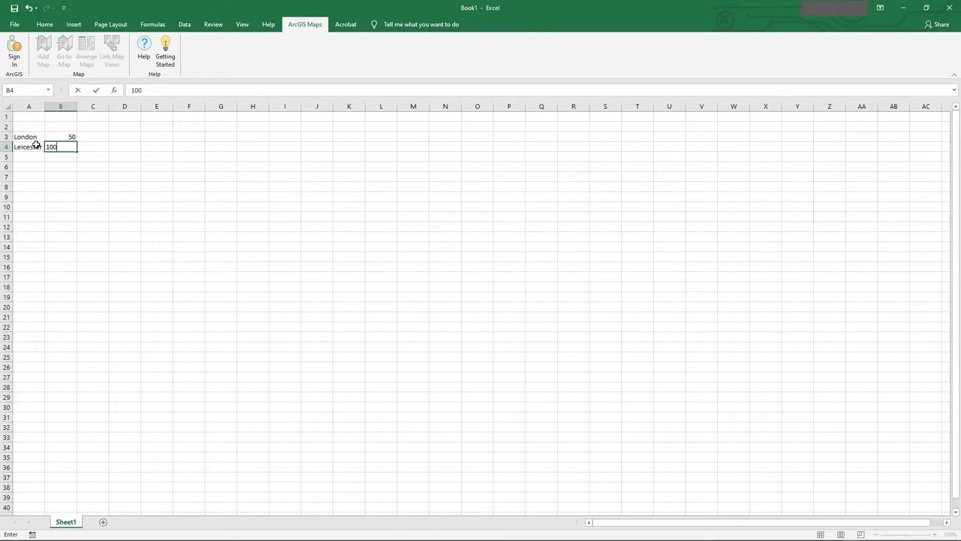
key("Return")
left_click(36, 145)
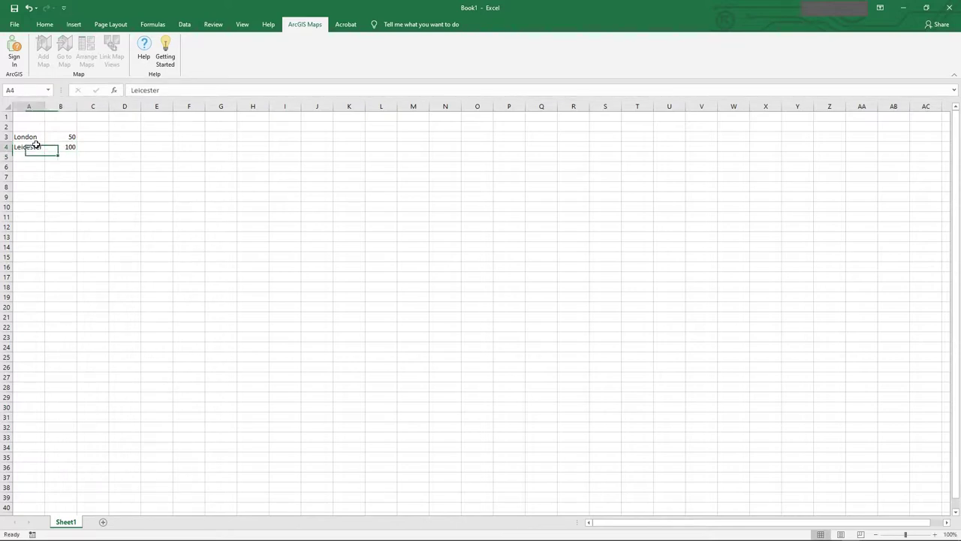
left_click(37, 139)
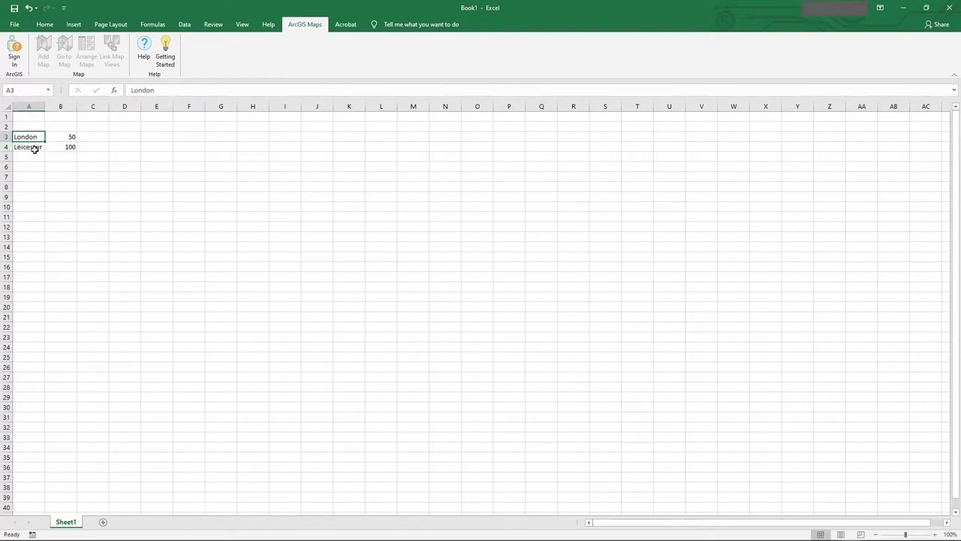
left_click(68, 138)
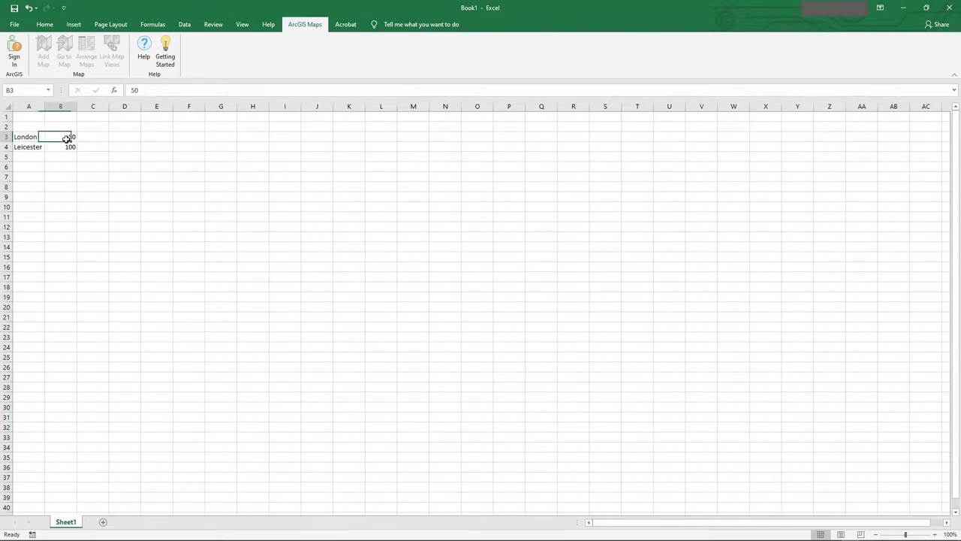
left_click(31, 138)
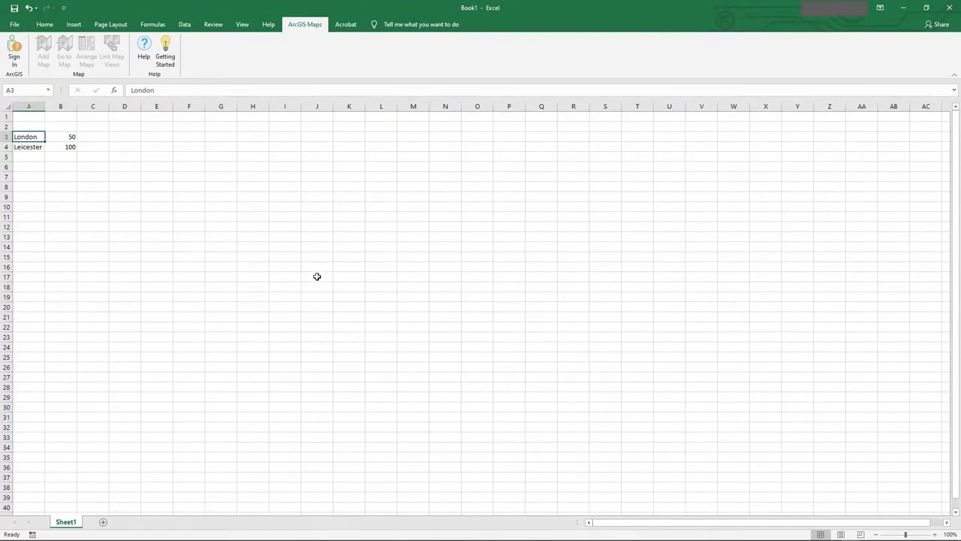
Sign in to ArcGIS with the account username and password, keeping the session signed in.
left_click(13, 57)
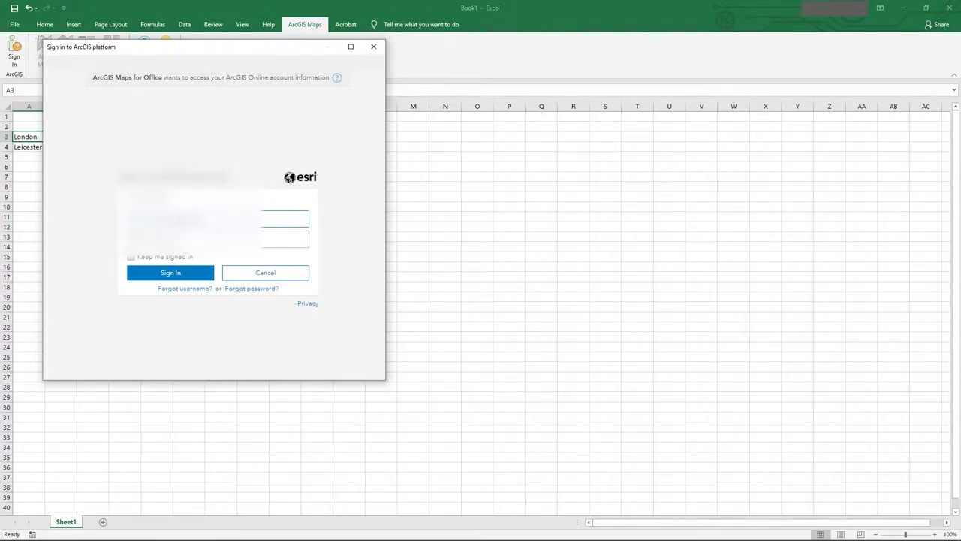
left_click(286, 239)
left_click(131, 257)
left_click(166, 273)
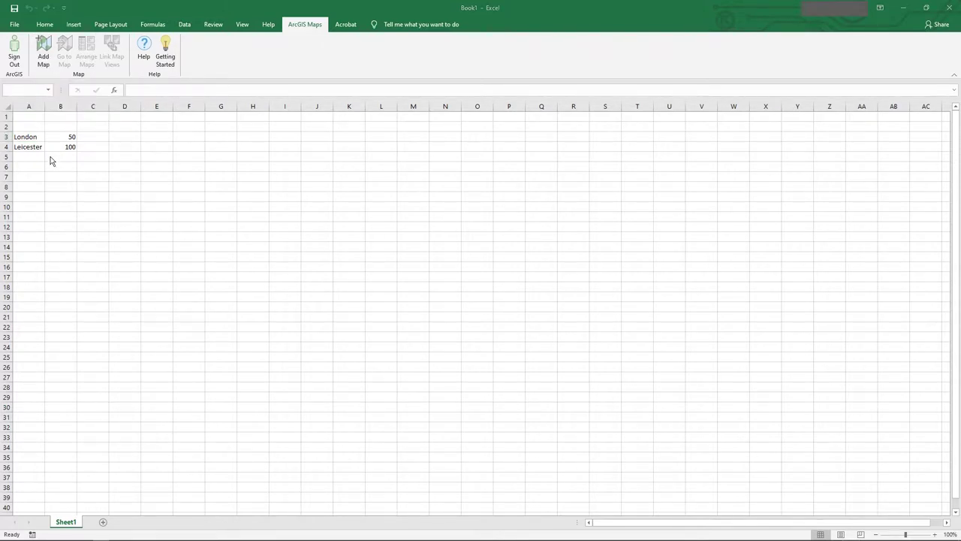
Create a new ArcGIS map from A3:B4 and bring up its Location type choices.
left_click_drag(27, 136, 54, 146)
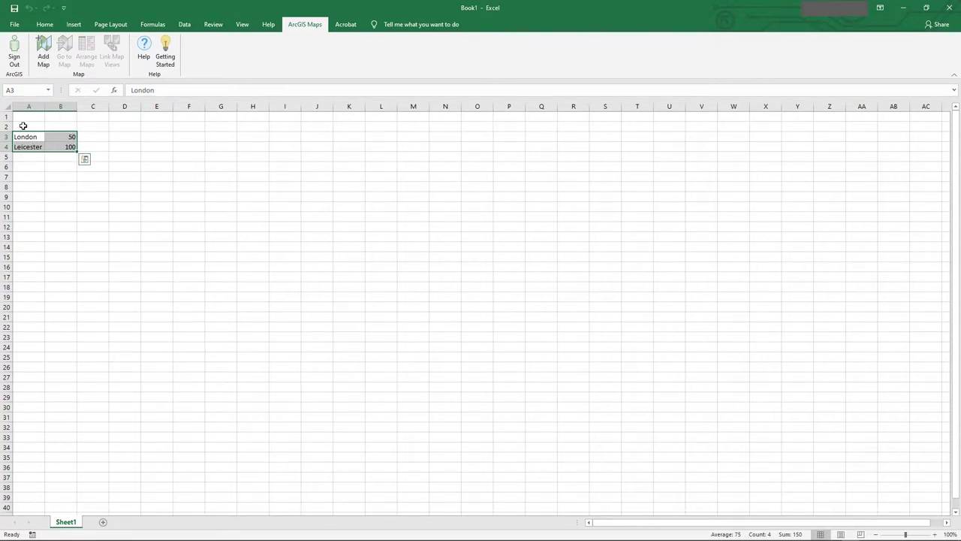
left_click(42, 51)
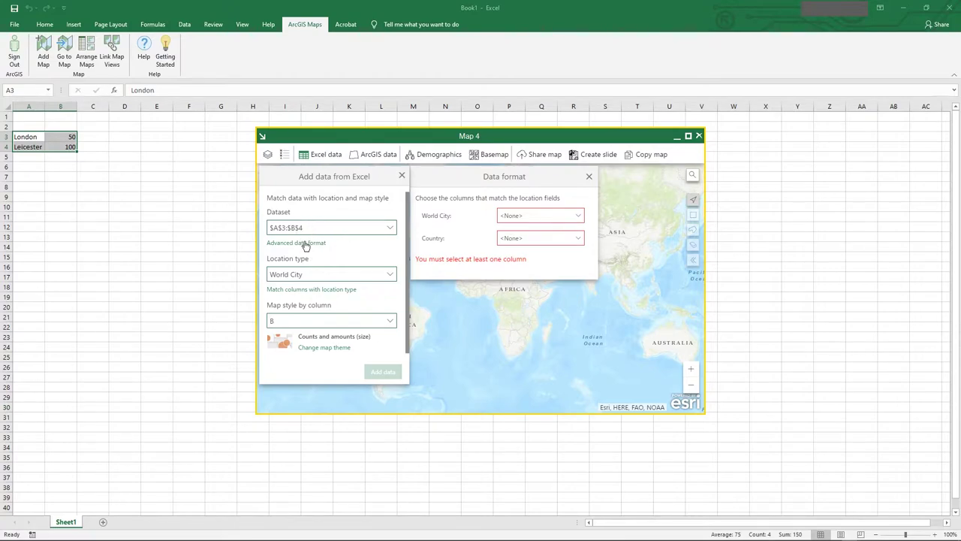
left_click(390, 276)
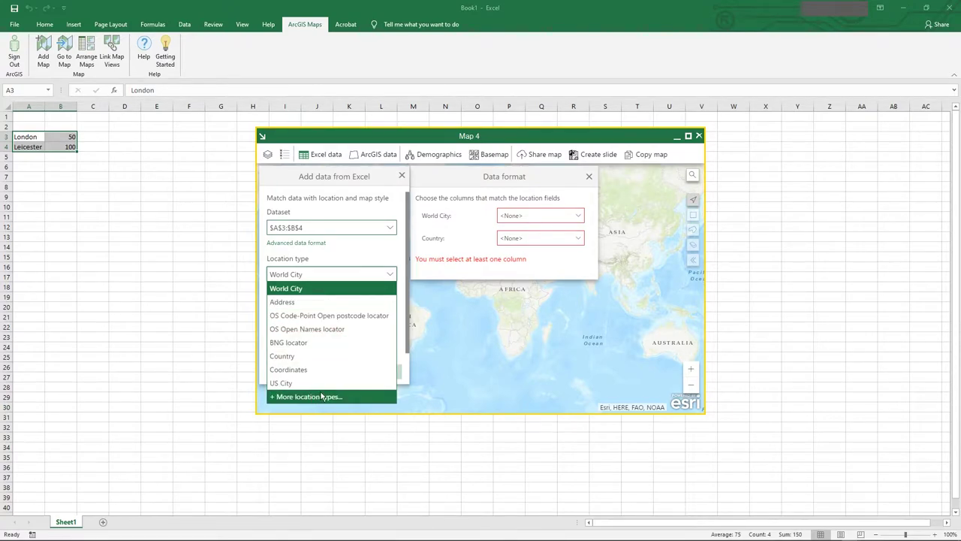
Add the A3:B4 data to Map 4 as World City locations matched on column A.
left_click(307, 289)
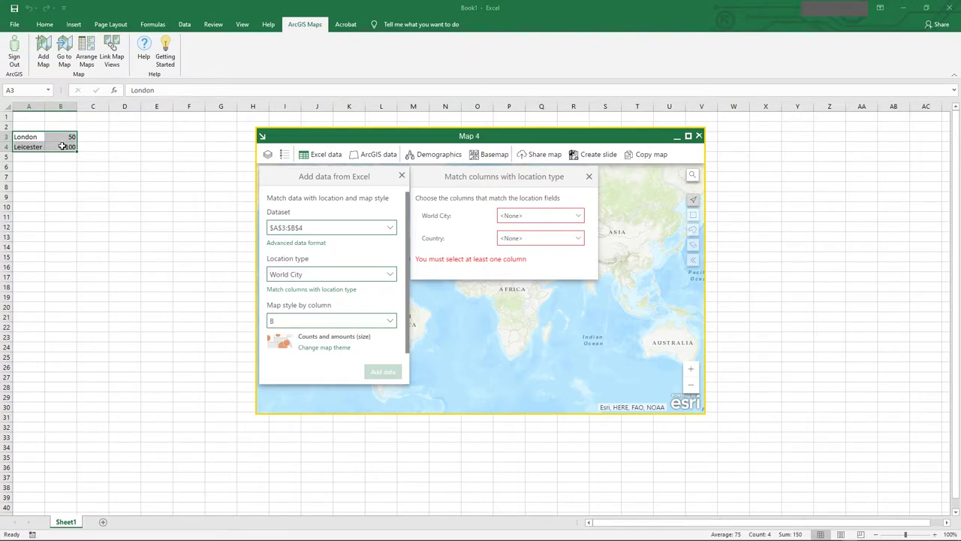
left_click(563, 217)
left_click(531, 242)
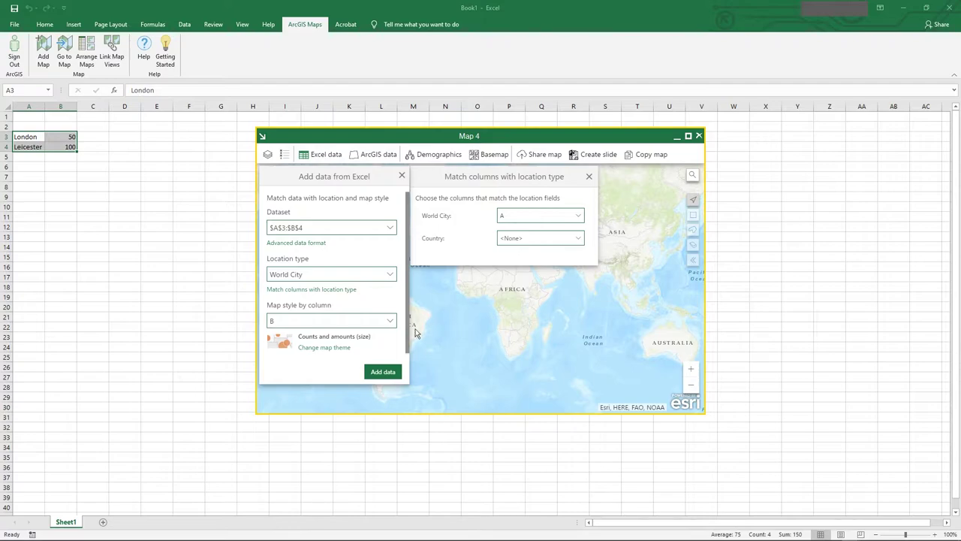
left_click(383, 373)
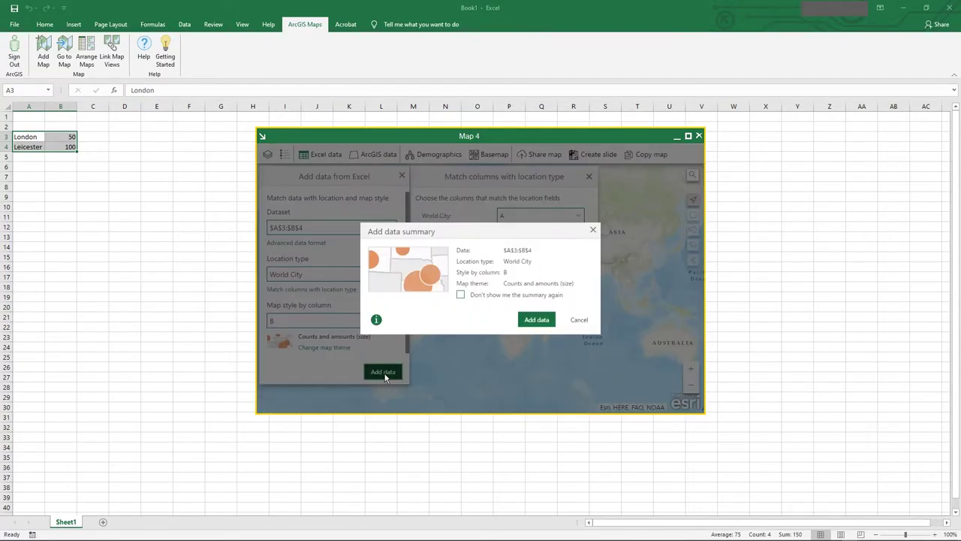
left_click(527, 322)
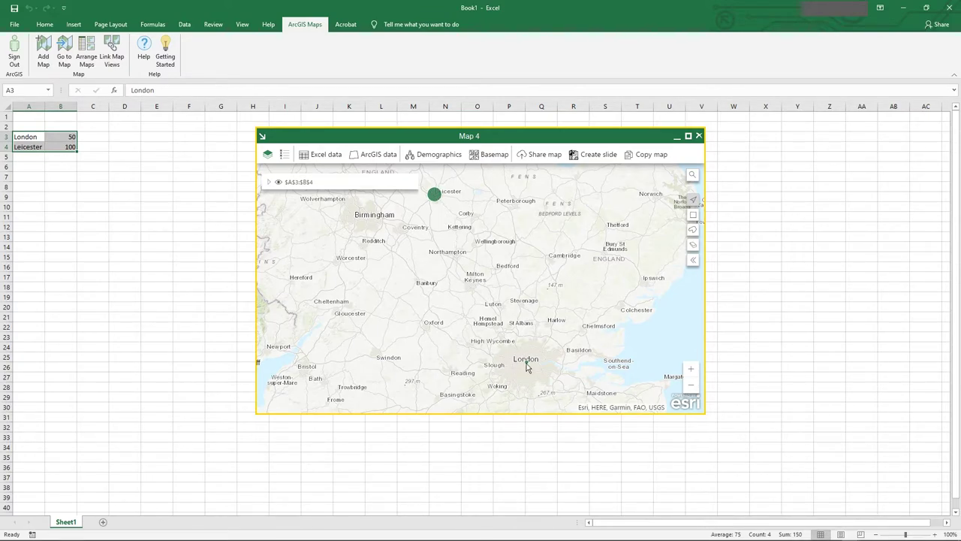
Give column A the pop-up alias 'City Name', then close Leicester's pop-up.
left_click(434, 193)
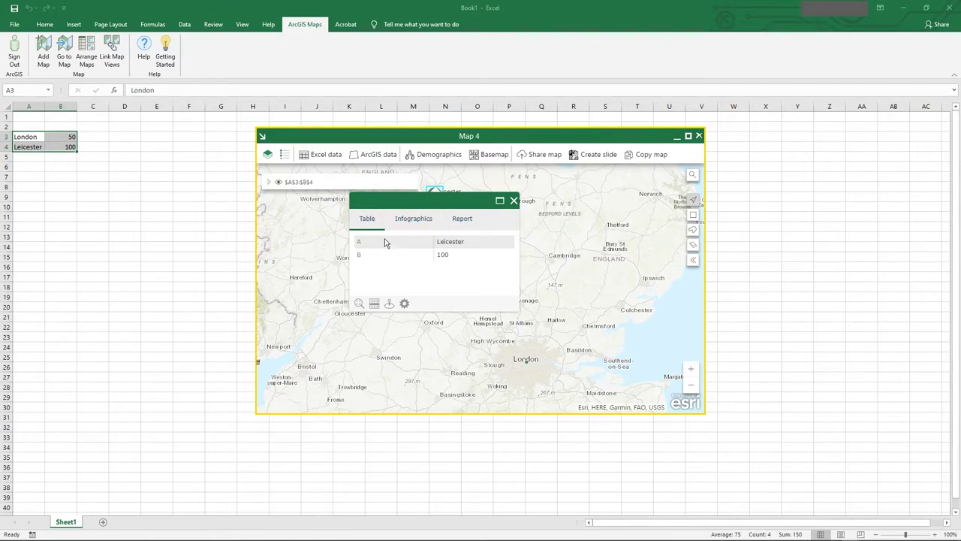
left_click(405, 305)
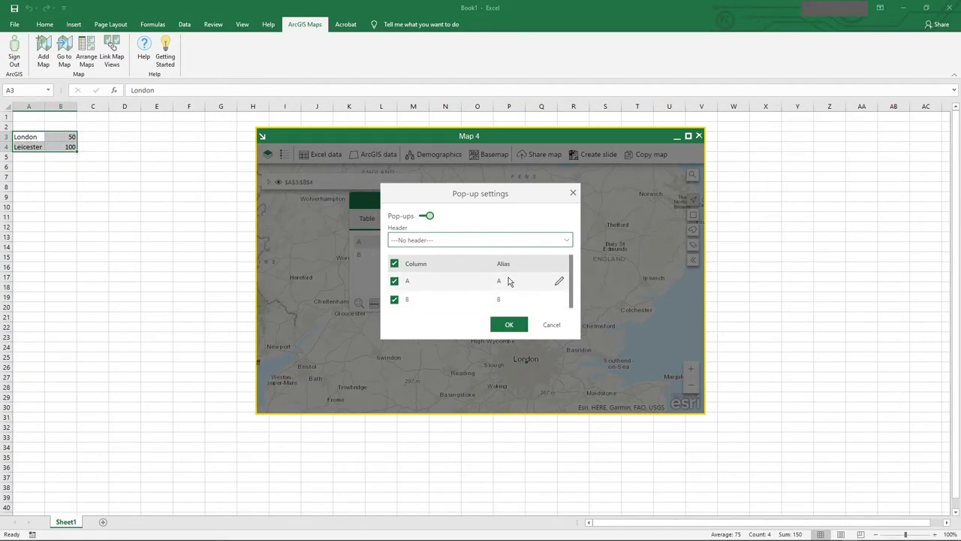
left_click(558, 282)
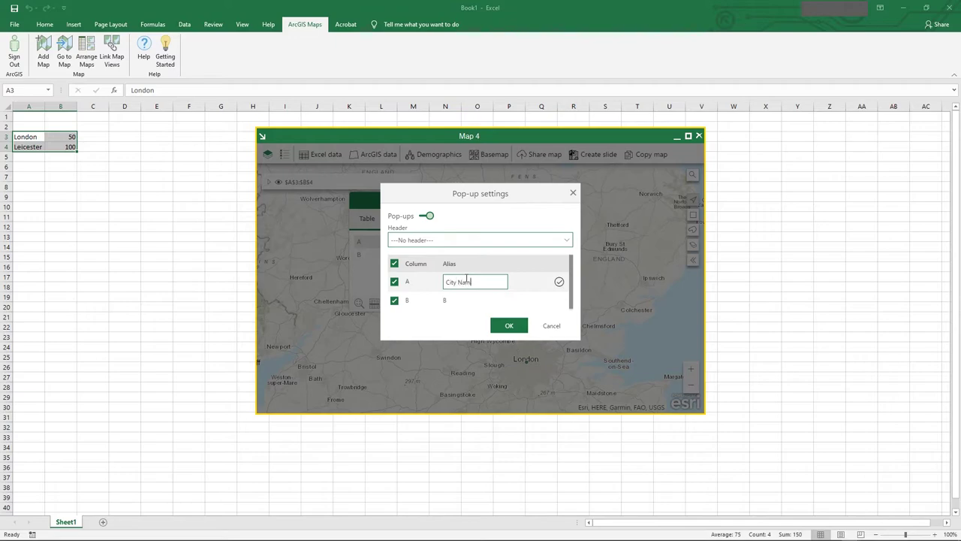
left_click(507, 326)
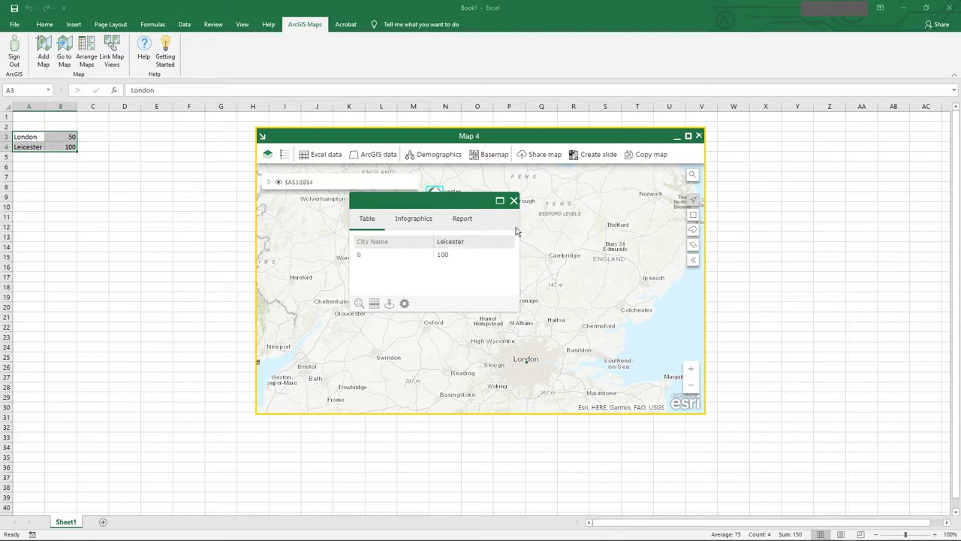
left_click(514, 202)
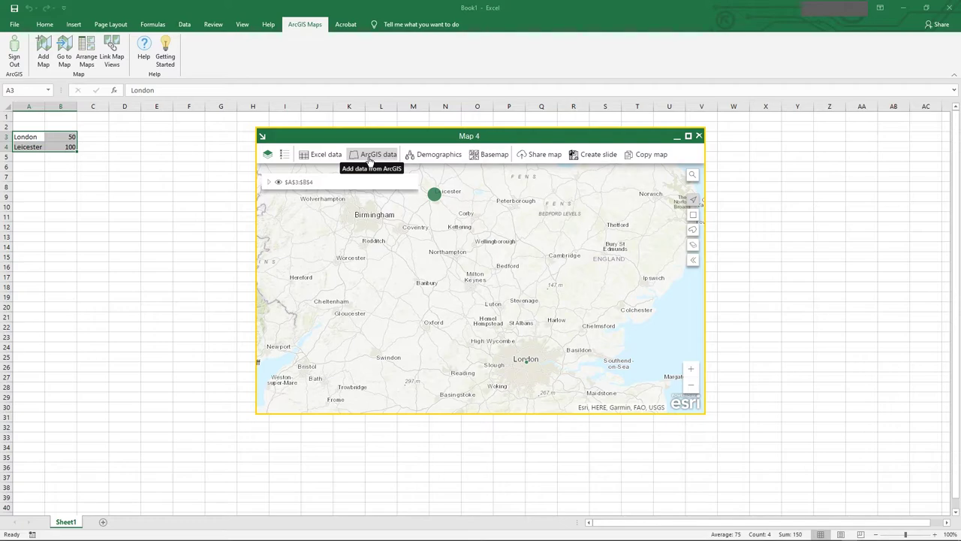
Enter Nottingham 80 and Edinburgh 95 in rows 5–6 below Leicester.
left_click(88, 158)
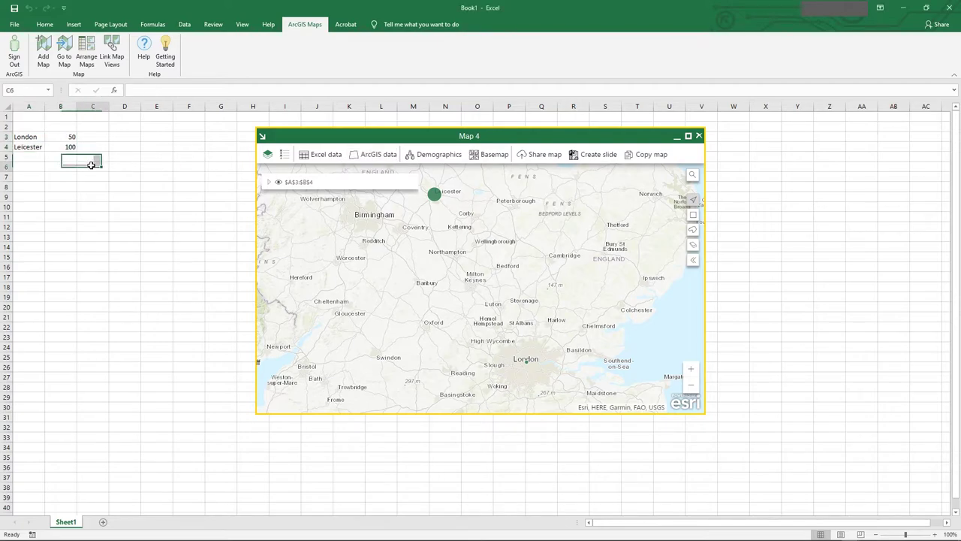
left_click(40, 157)
type("N")
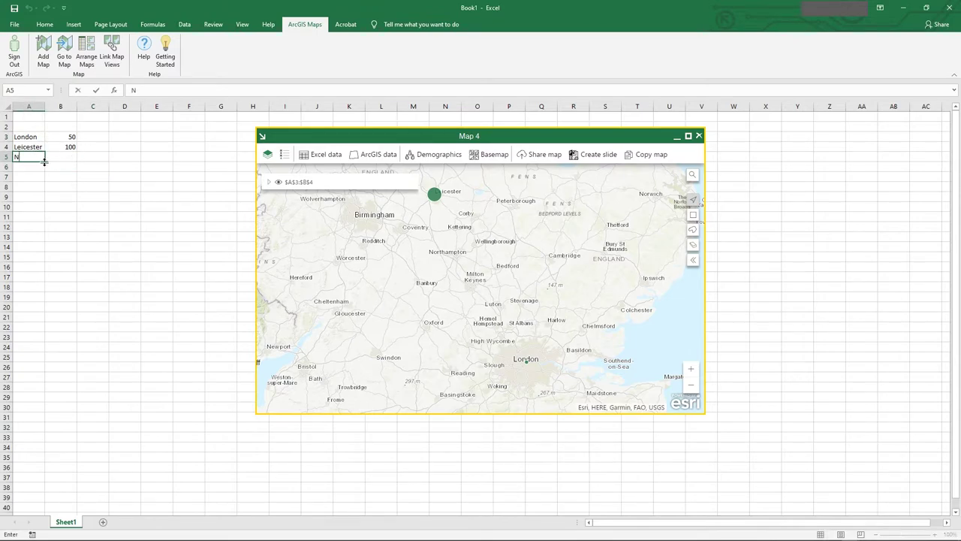
type("ottingham")
key("Tab")
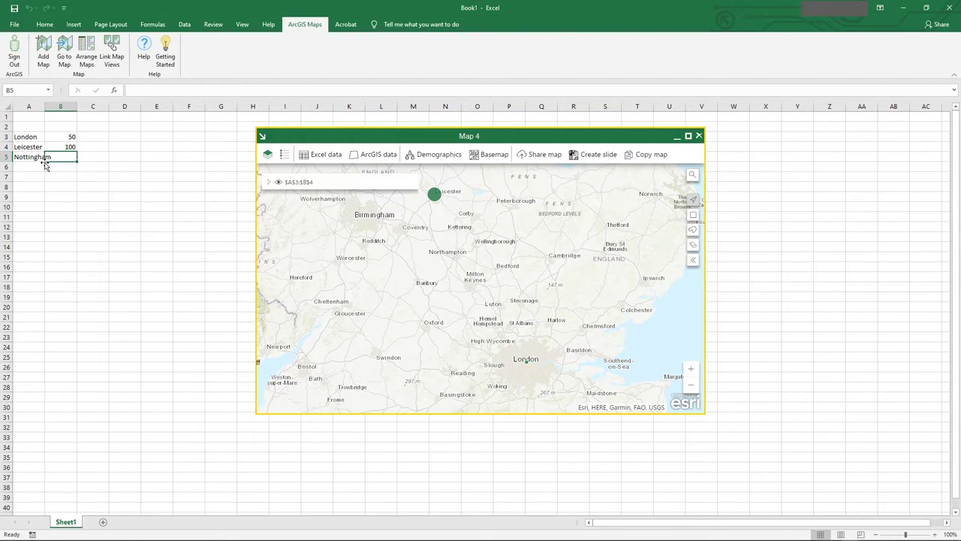
type("80")
key("Return")
type("Edi")
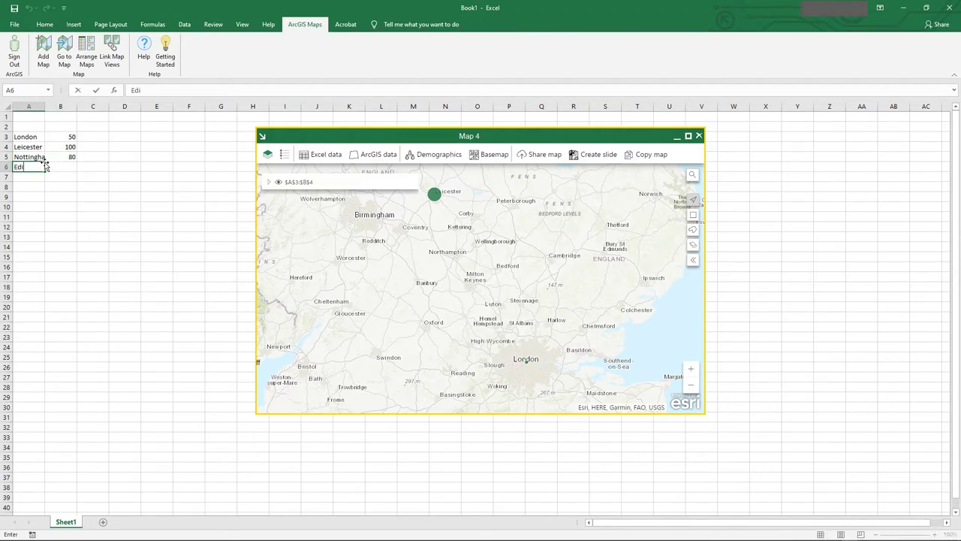
type("nburgh")
key("Tab")
type("9")
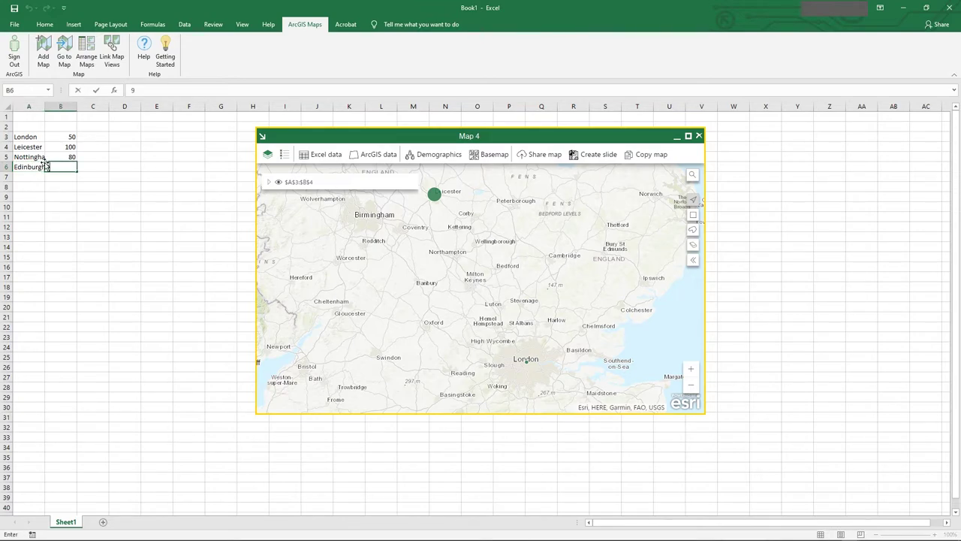
type("5")
key("Return")
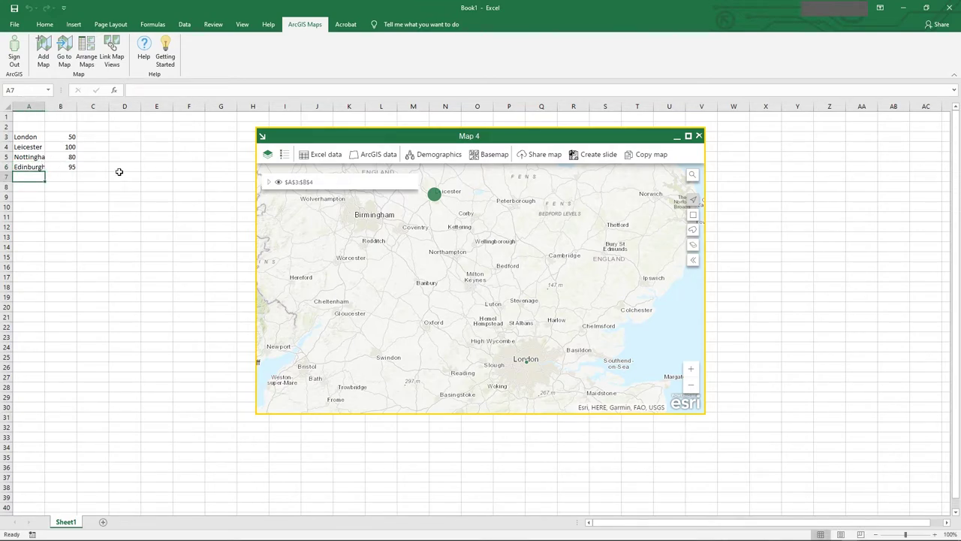
Map A5:B6 as a Heat map layer with World City matched to column A.
left_click_drag(28, 159, 55, 165)
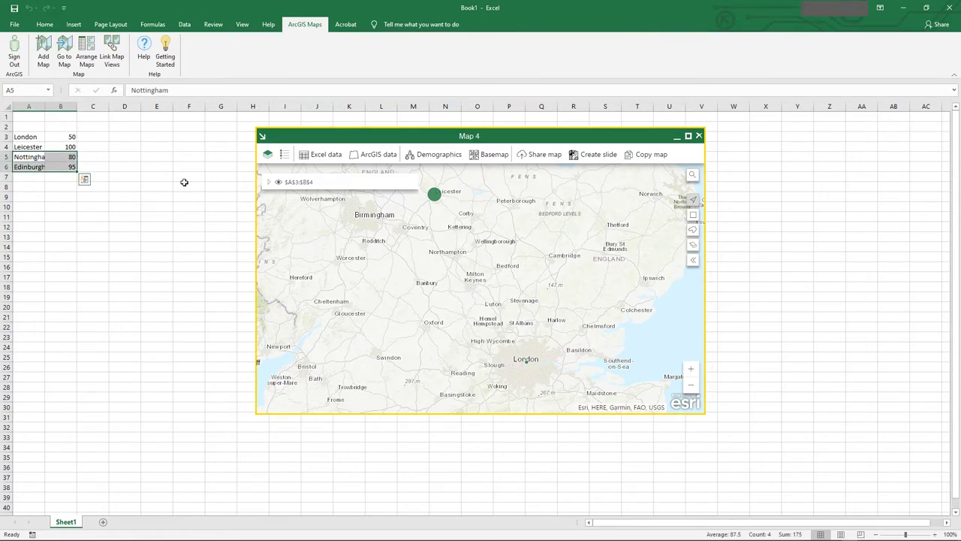
left_click(318, 156)
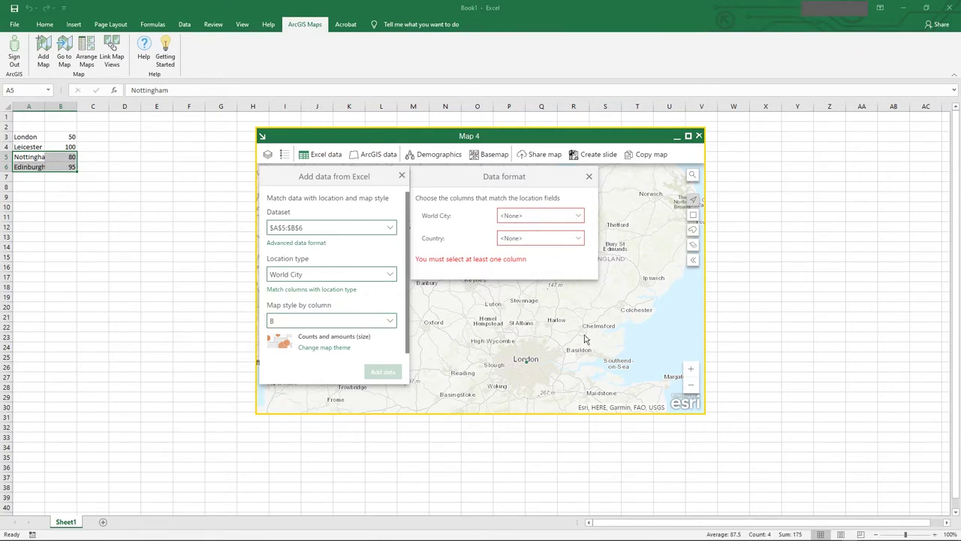
left_click(580, 219)
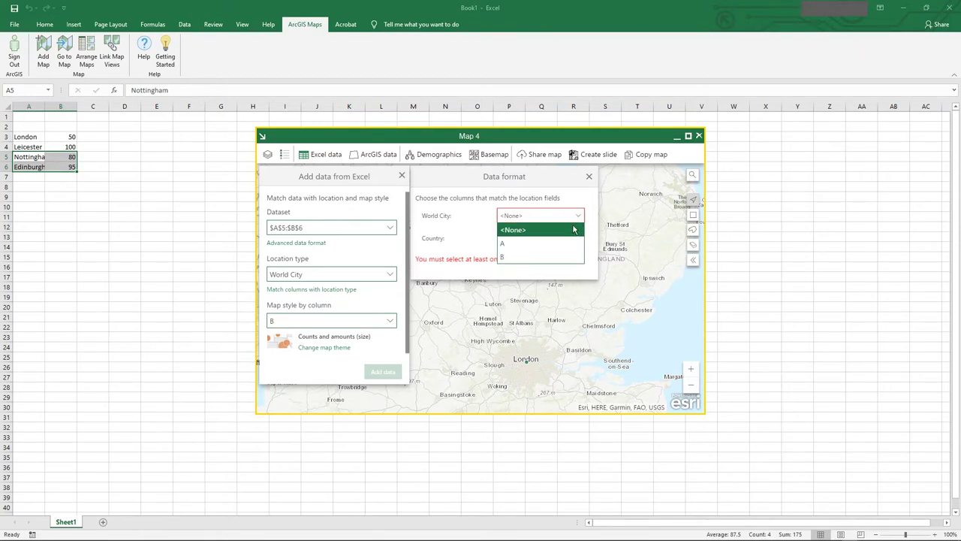
left_click(563, 242)
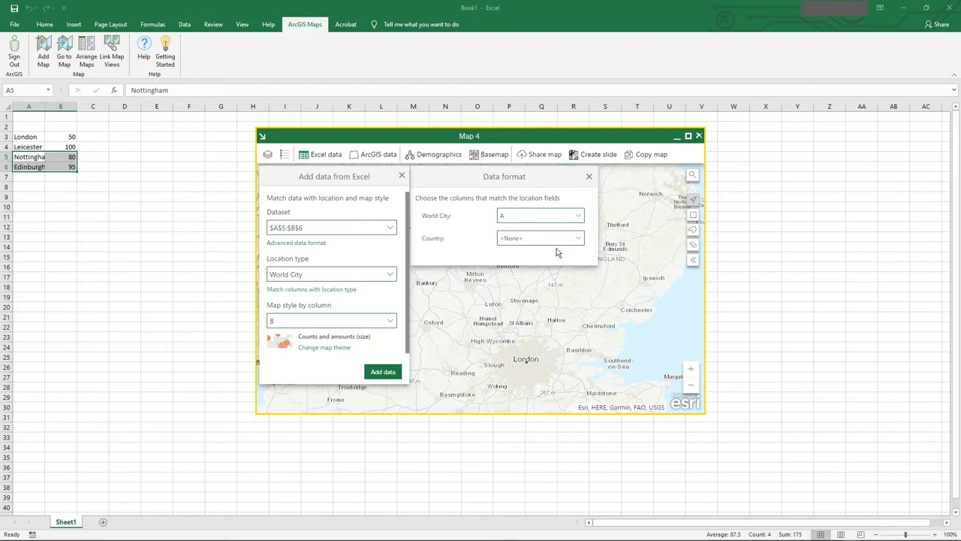
left_click(323, 349)
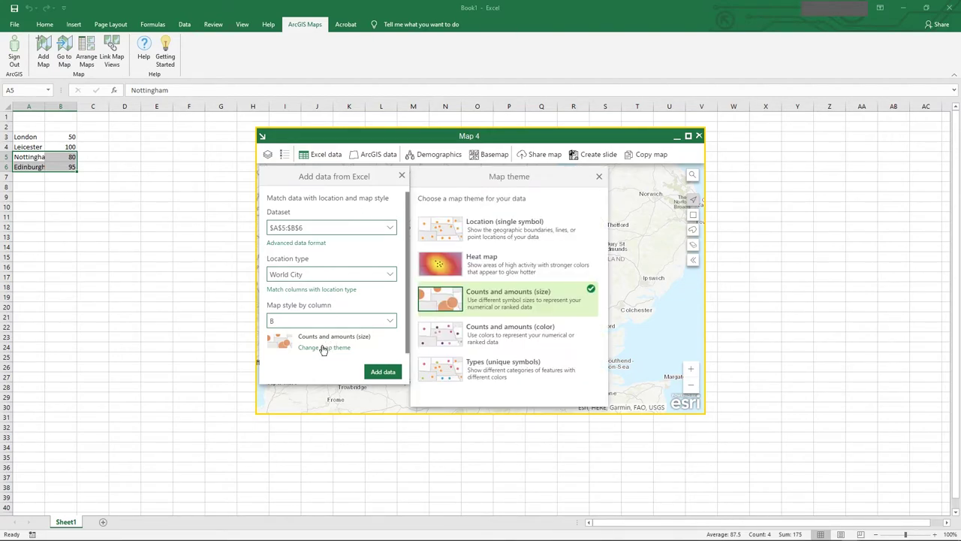
left_click(434, 268)
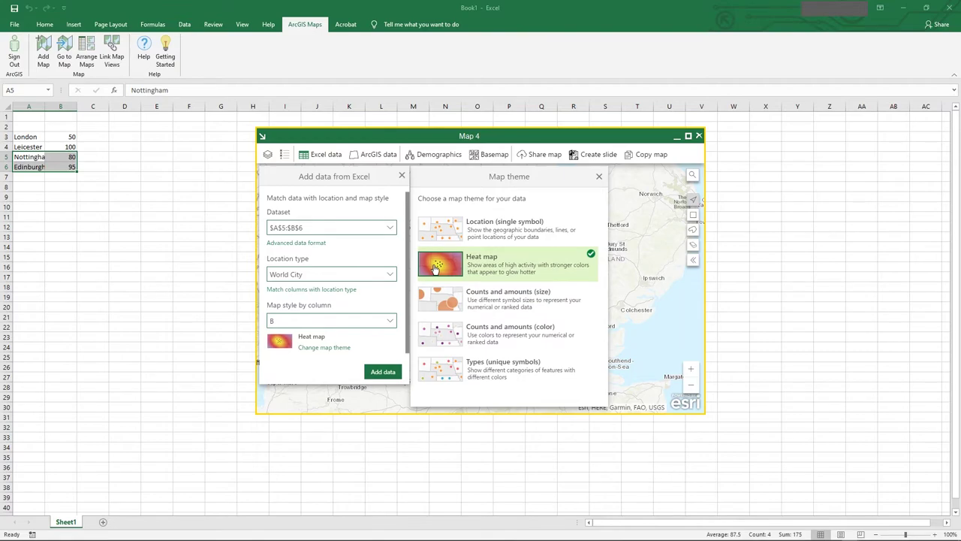
left_click(383, 373)
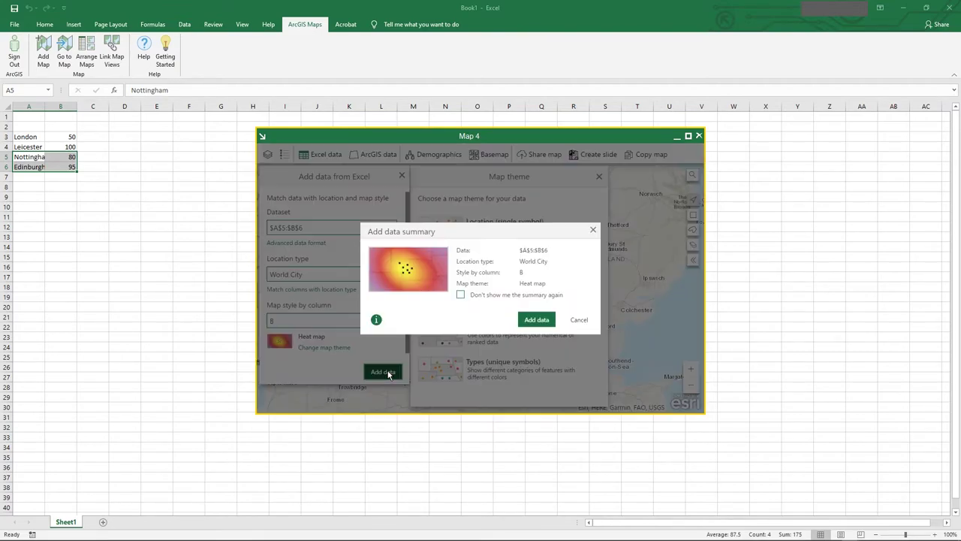
left_click(536, 319)
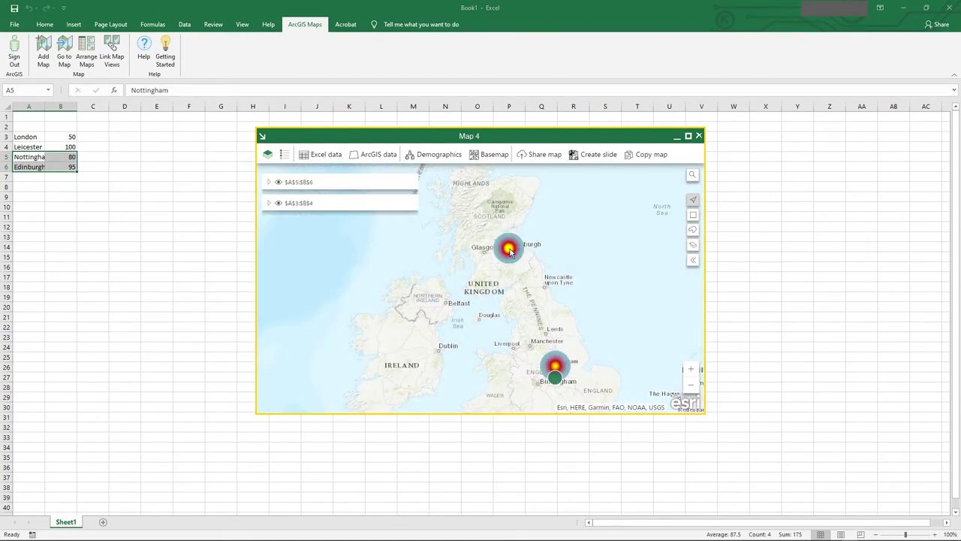
Review the heat and $A$3:$B$4 layer legends, leaving both collapsed.
left_click_drag(564, 296, 550, 290)
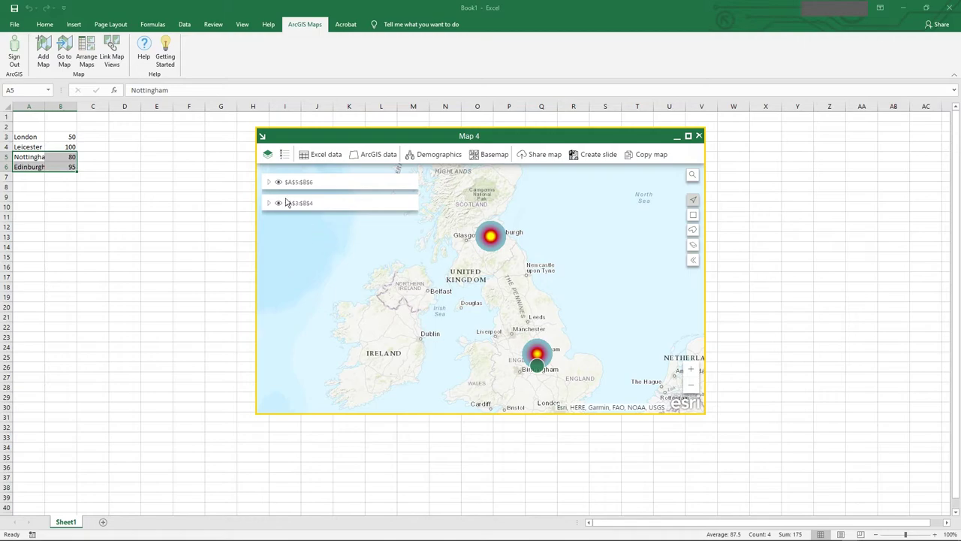
mouse_move(300, 205)
mouse_move(306, 185)
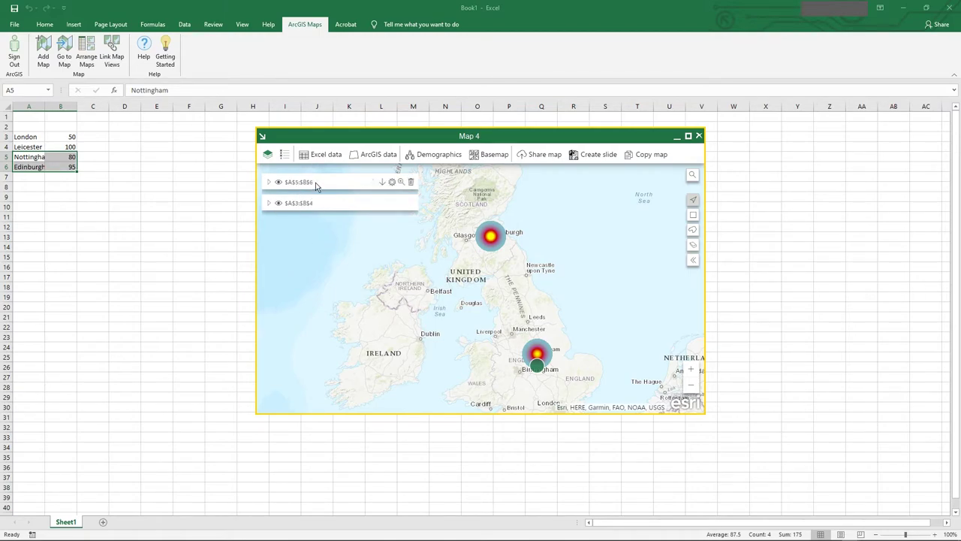
left_click(269, 182)
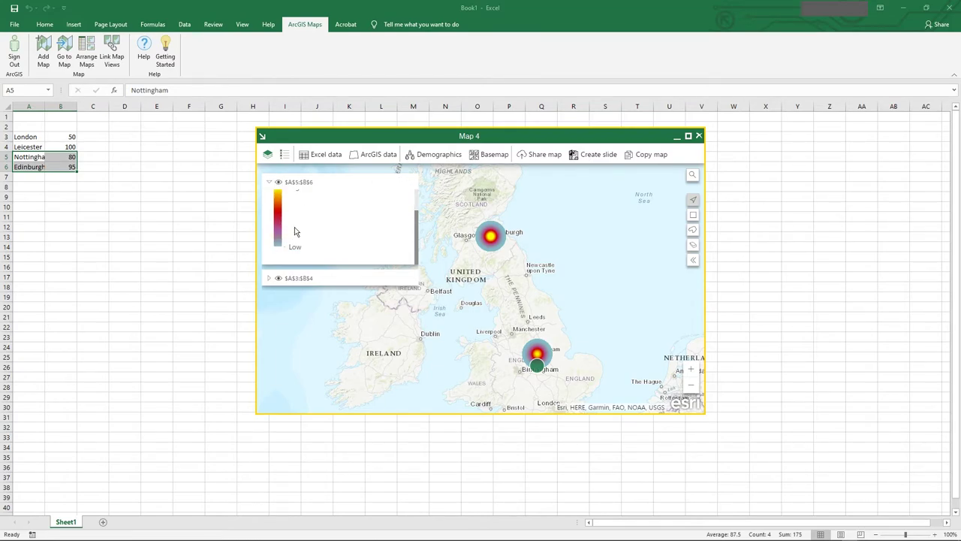
left_click(269, 182)
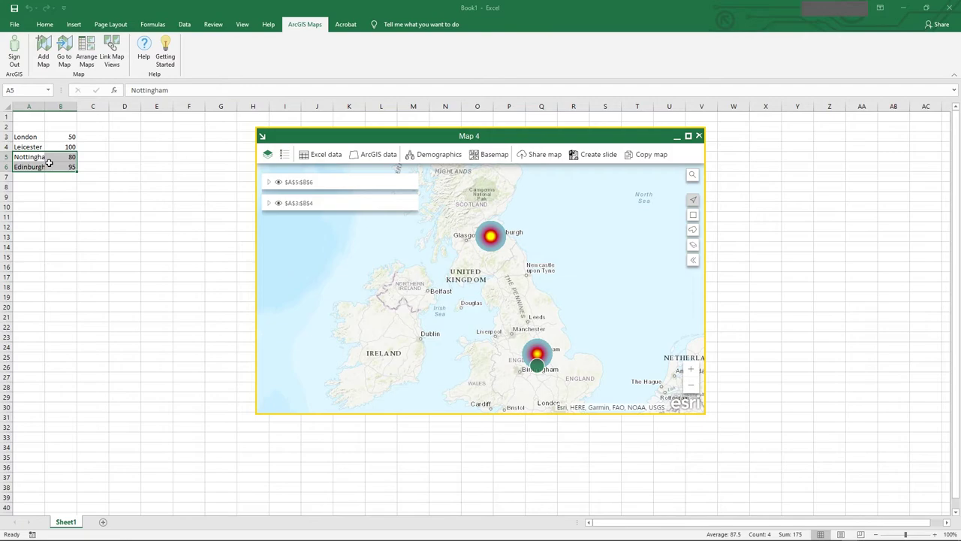
left_click(269, 204)
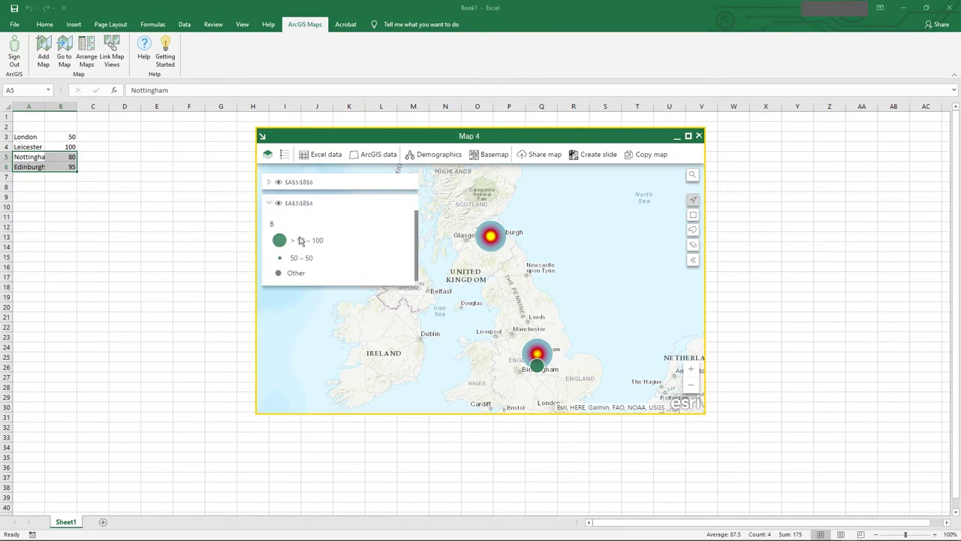
left_click(30, 147)
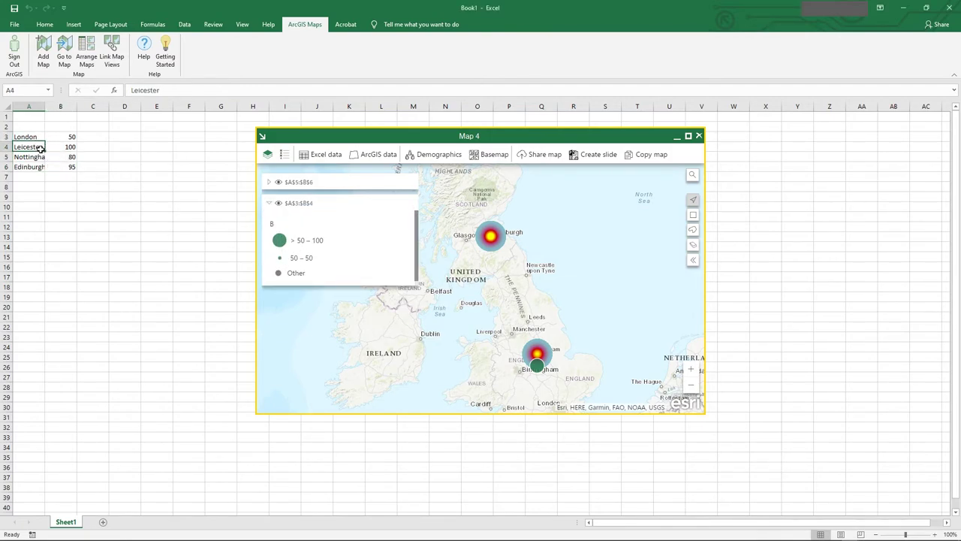
left_click(268, 203)
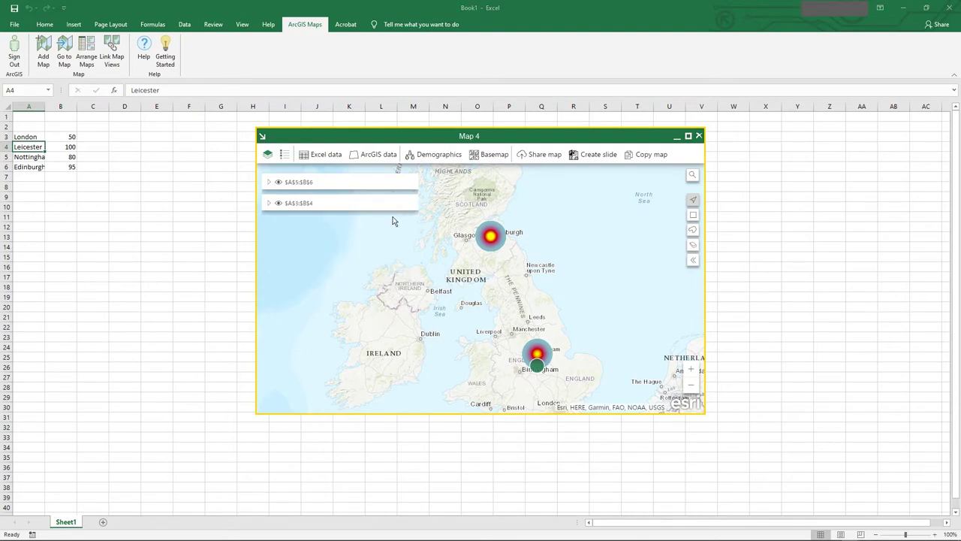
Rename the $A$5:$B$6 layer to 'My Heat Layer'.
left_click(391, 182)
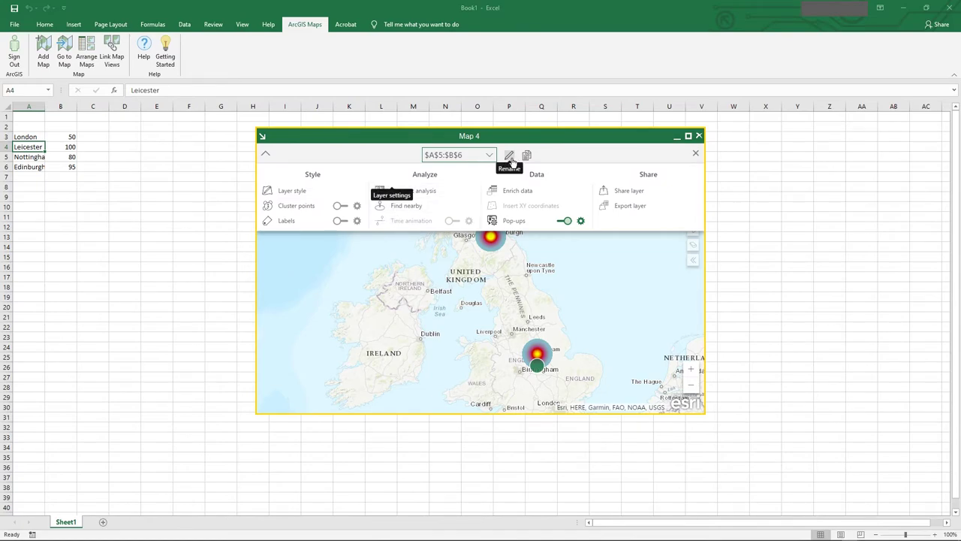
left_click(510, 156)
type("My Heat Layer")
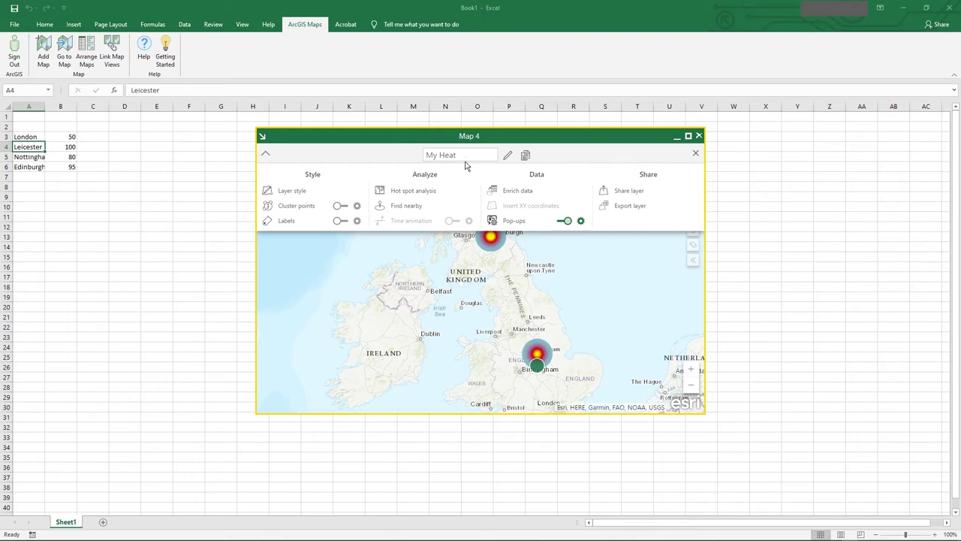
left_click(508, 155)
left_click(509, 155)
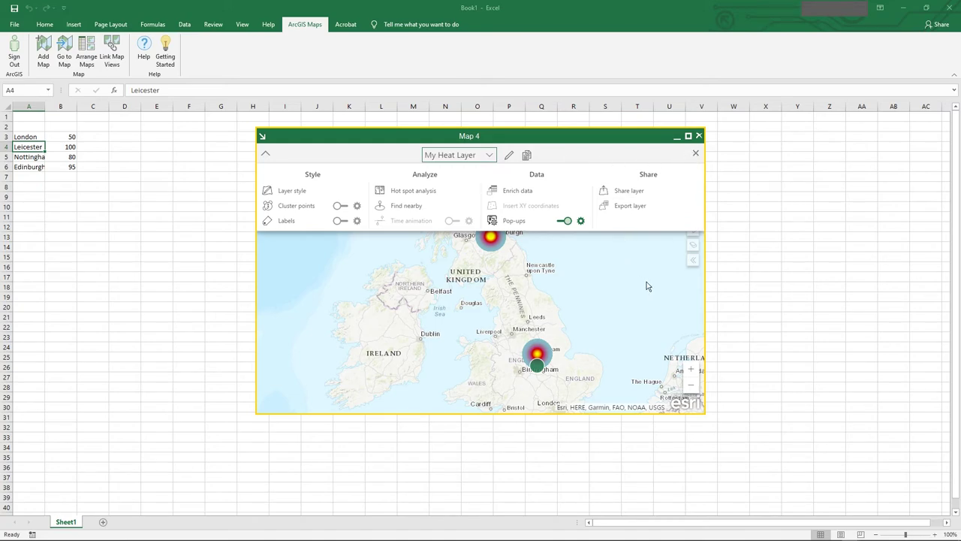
left_click(695, 155)
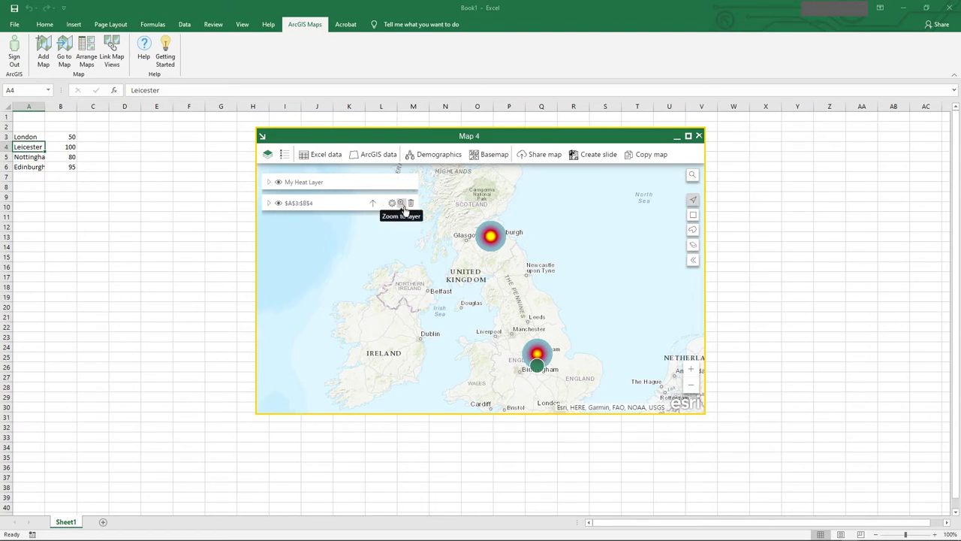
Rename the $A$3:$B$4 layer to 'Graduated Symbols'.
left_click(392, 203)
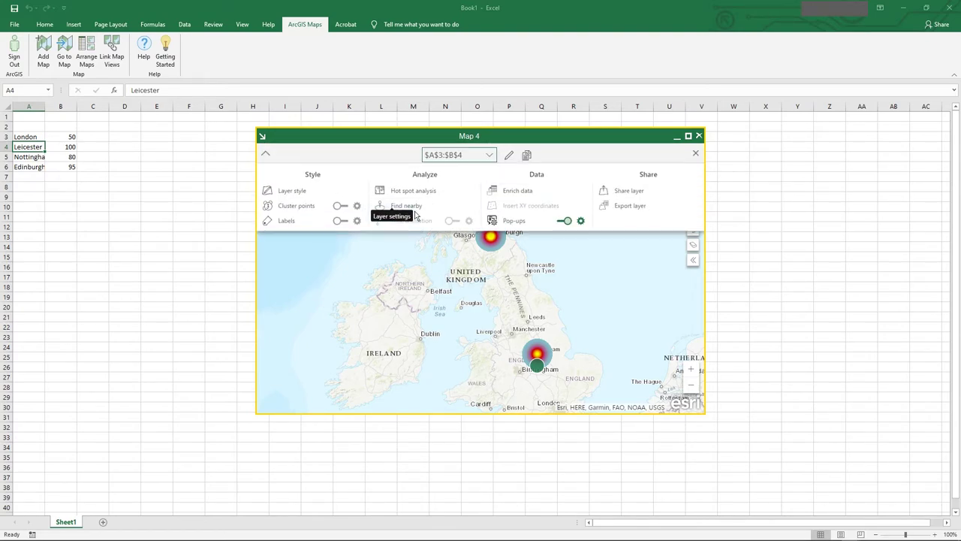
left_click(509, 155)
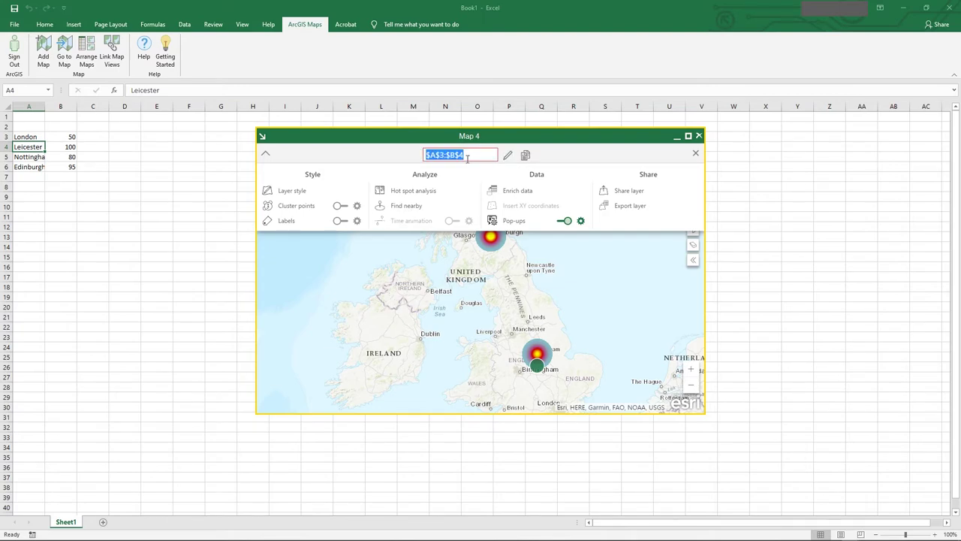
type("Graduate")
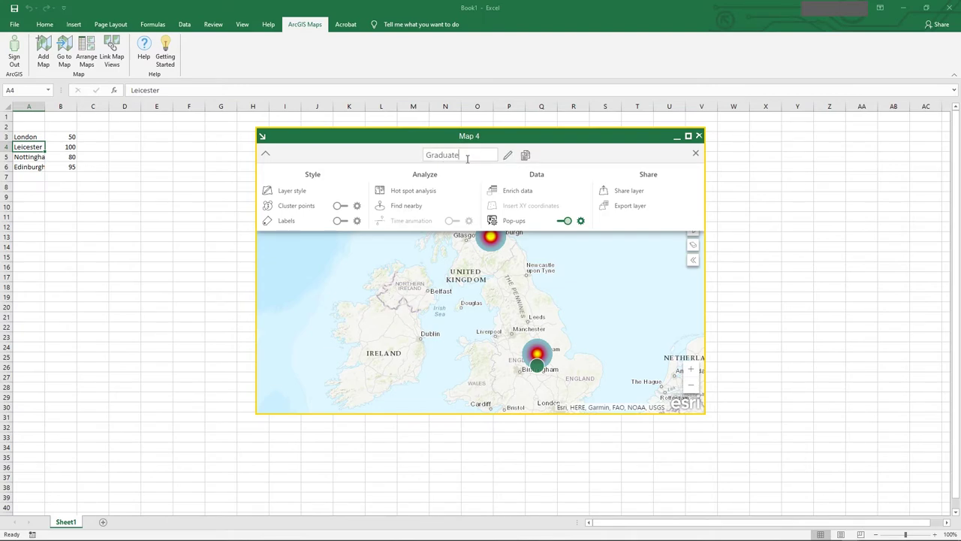
type("d Symbol")
key("Return")
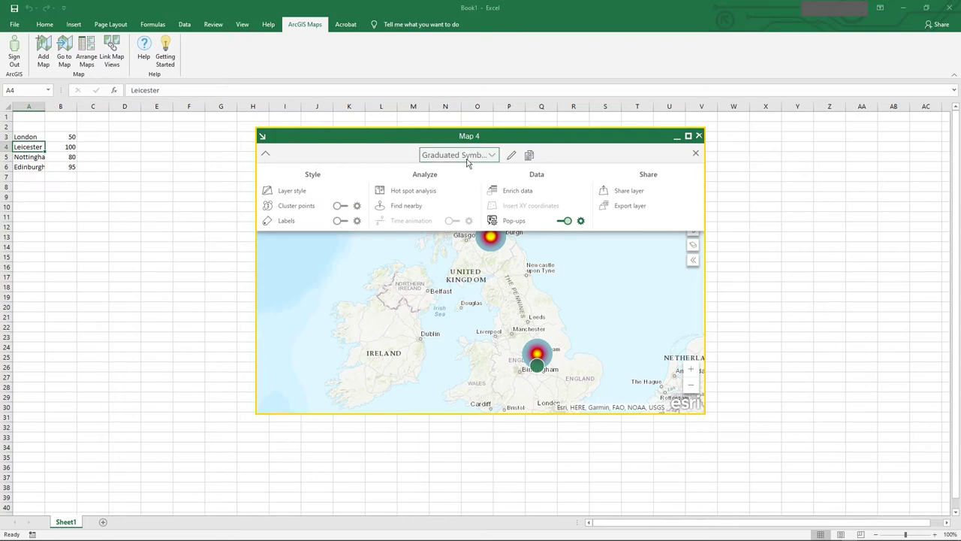
left_click(695, 153)
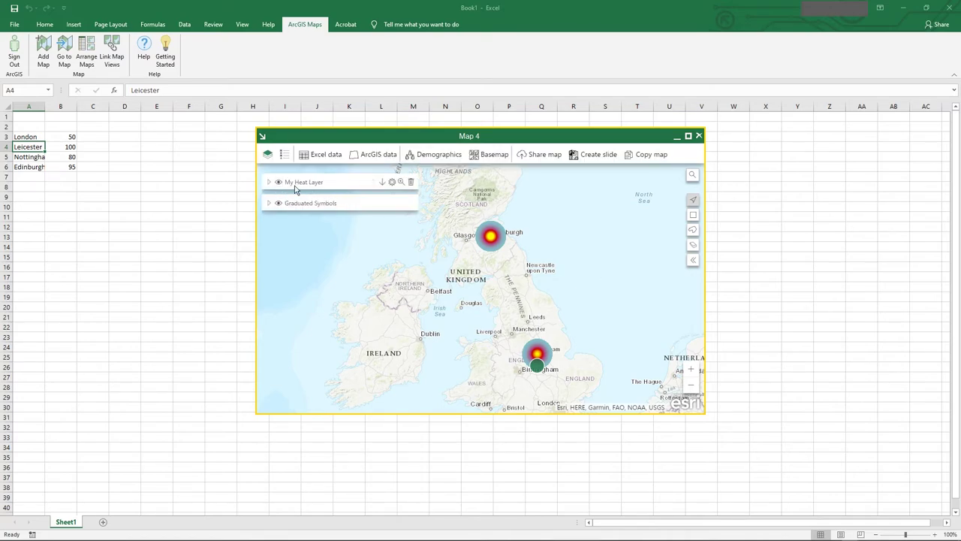
Move My Heat Layer below Graduated Symbols in the layer list.
mouse_move(315, 184)
left_click(382, 182)
scroll(538, 367, "up", 1)
scroll(556, 379, "down", 3)
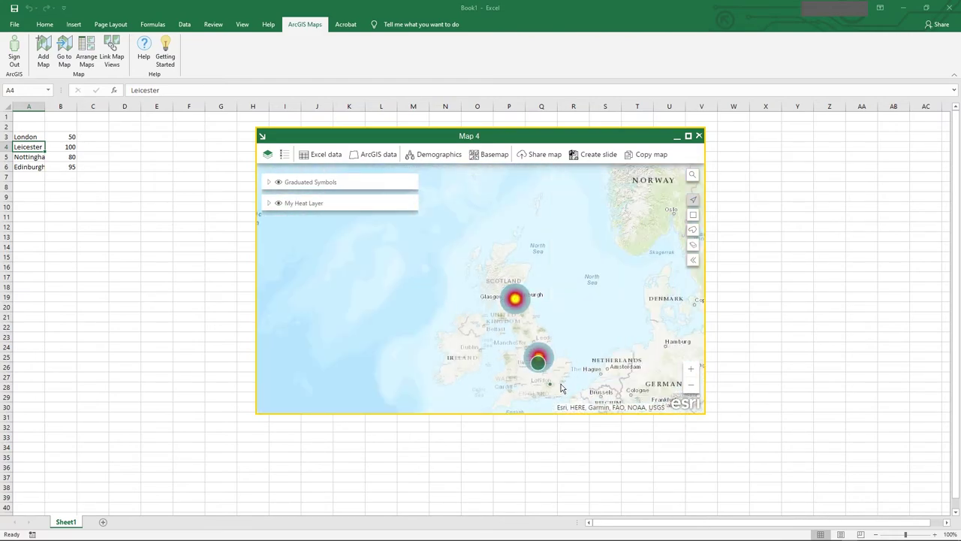
Frame the map on the Midlands cities and copy the map image to the clipboard.
left_click_drag(562, 371, 532, 325)
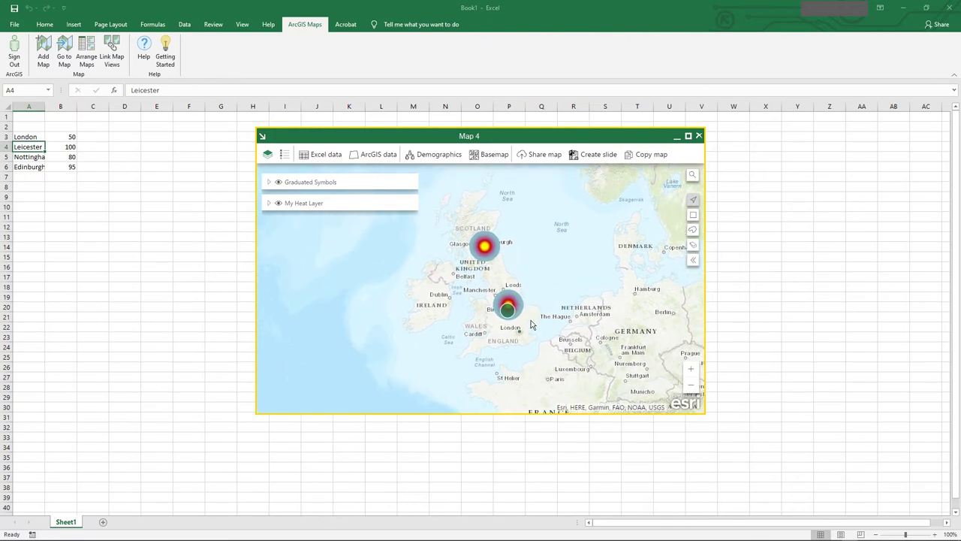
scroll(530, 324, "up", 2)
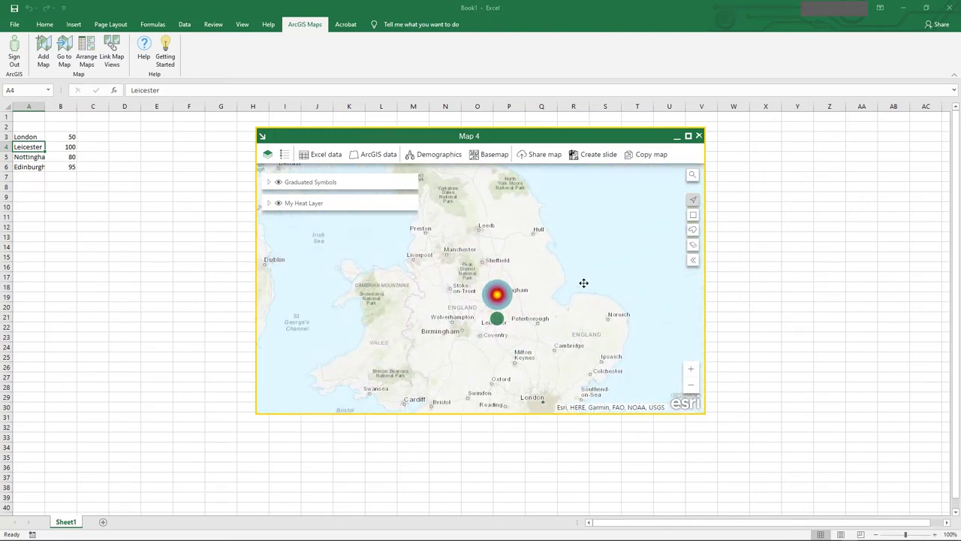
scroll(521, 300, "up", 1)
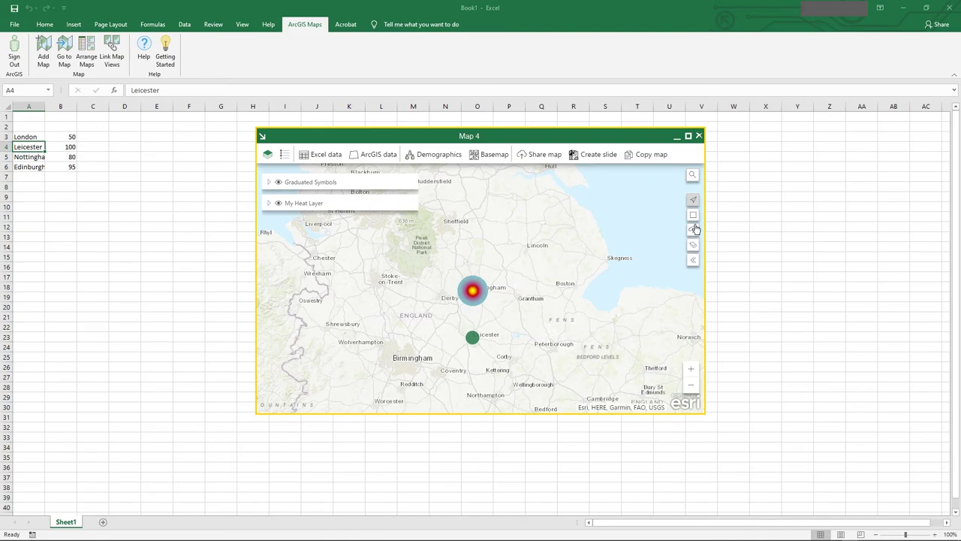
left_click_drag(526, 272, 573, 277)
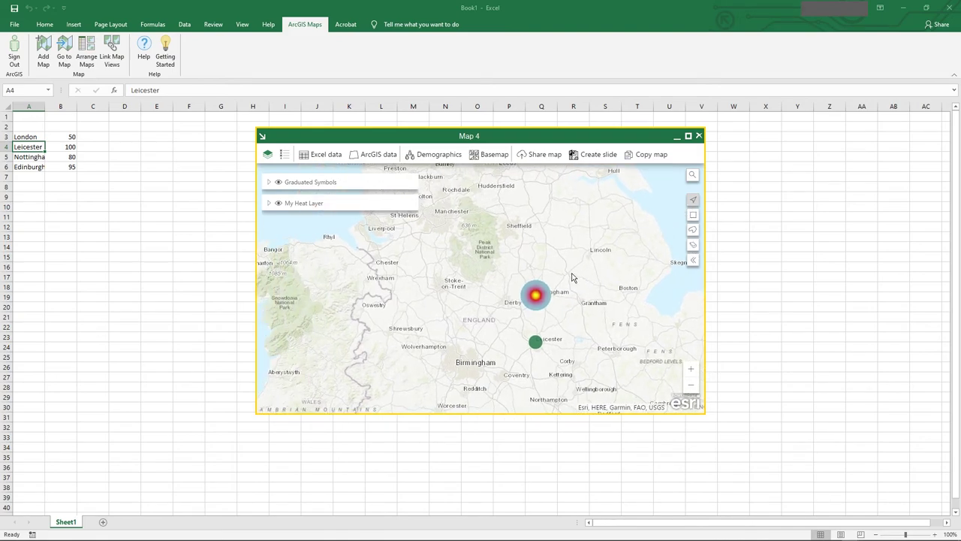
left_click(653, 154)
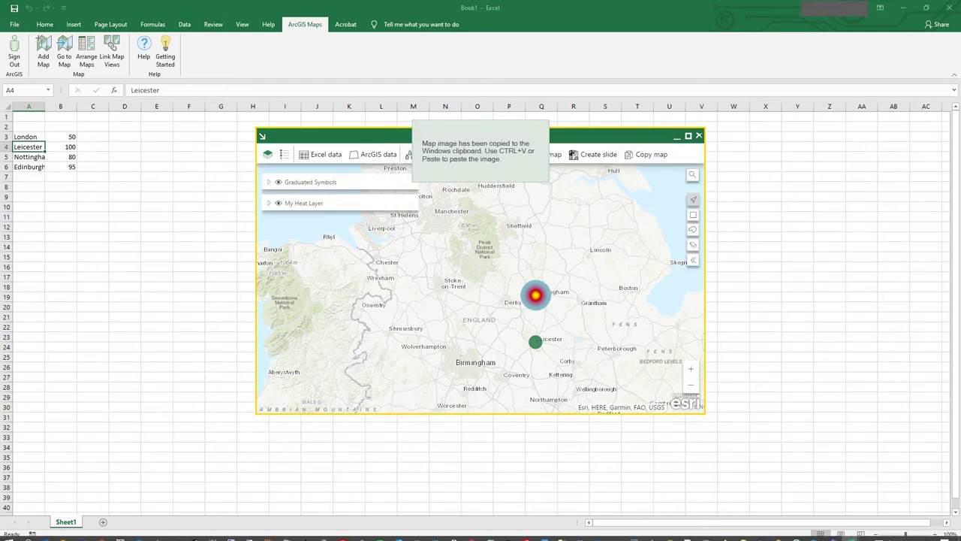
mouse_move(272, 528)
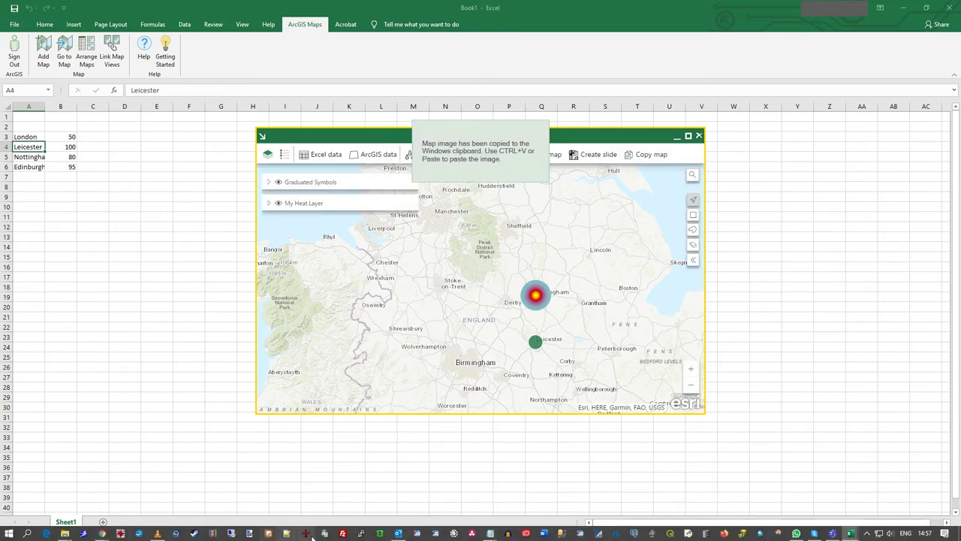
Paste the copied map into paint.net as a new 894 × 539 image, then close paint.net without saving.
left_click(249, 532)
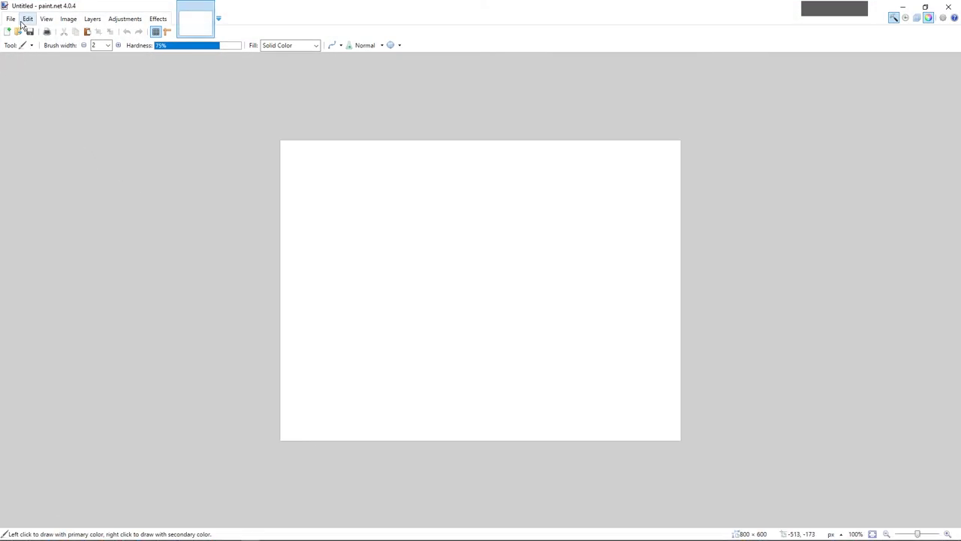
left_click(26, 19)
left_click(61, 109)
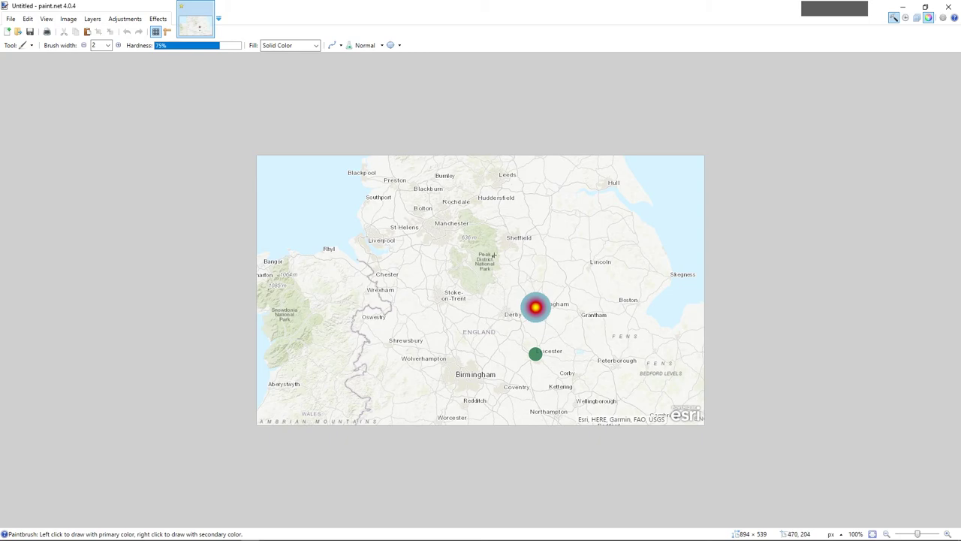
left_click(948, 6)
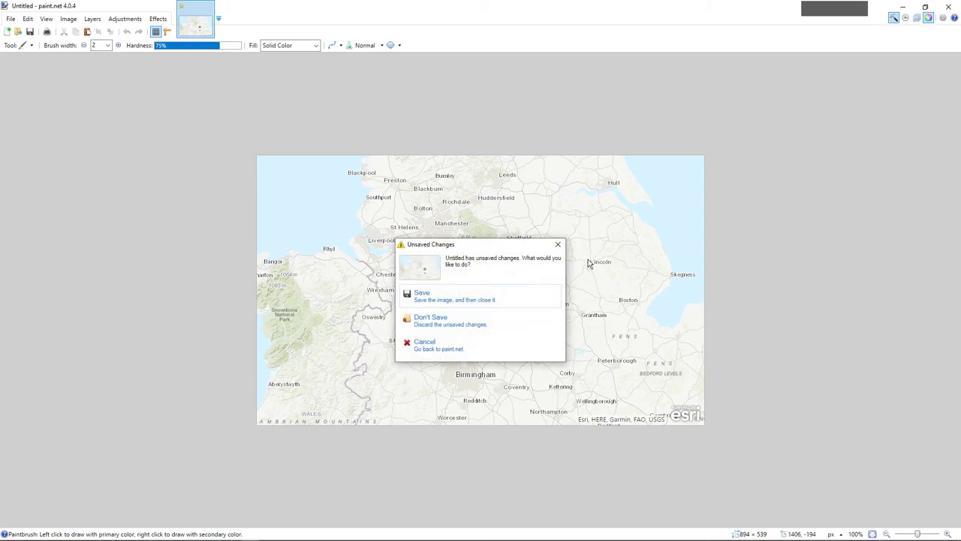
left_click(483, 315)
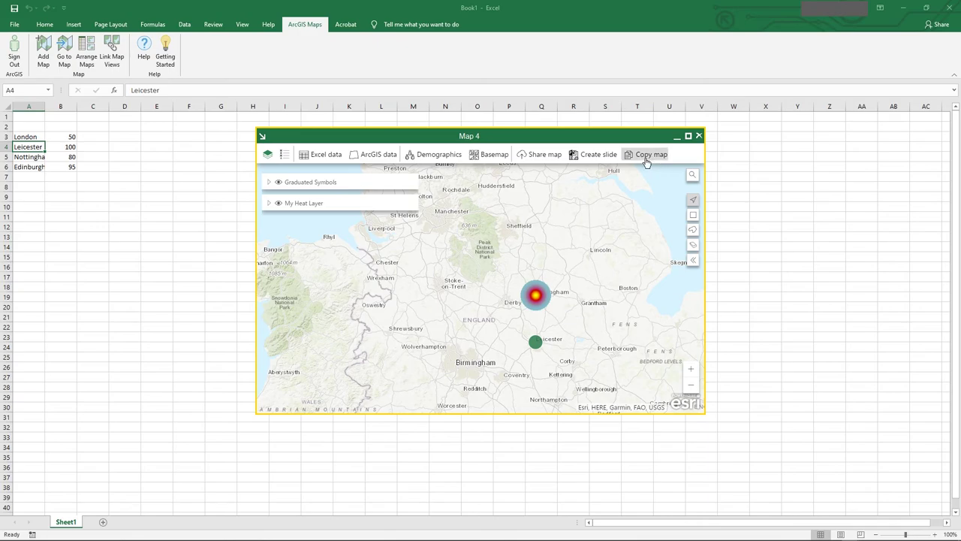